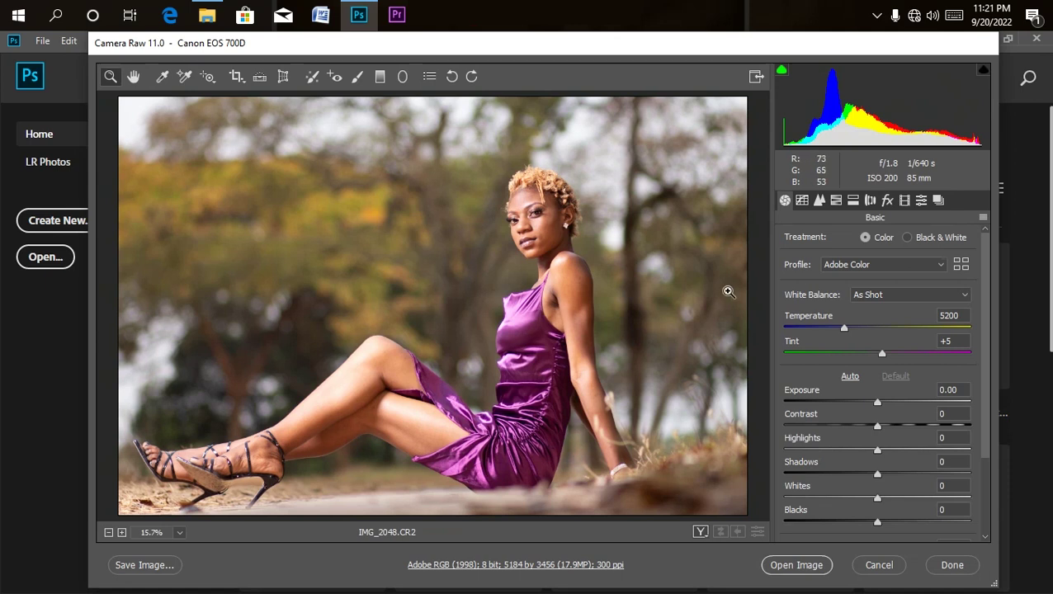
Preview the Auto and Cloudy white balance presets, then keep As Shot.
{"action": "left_click", "coordinate": [894, 297]}
{"action": "left_click", "coordinate": [912, 303]}
{"action": "left_click", "coordinate": [914, 296]}
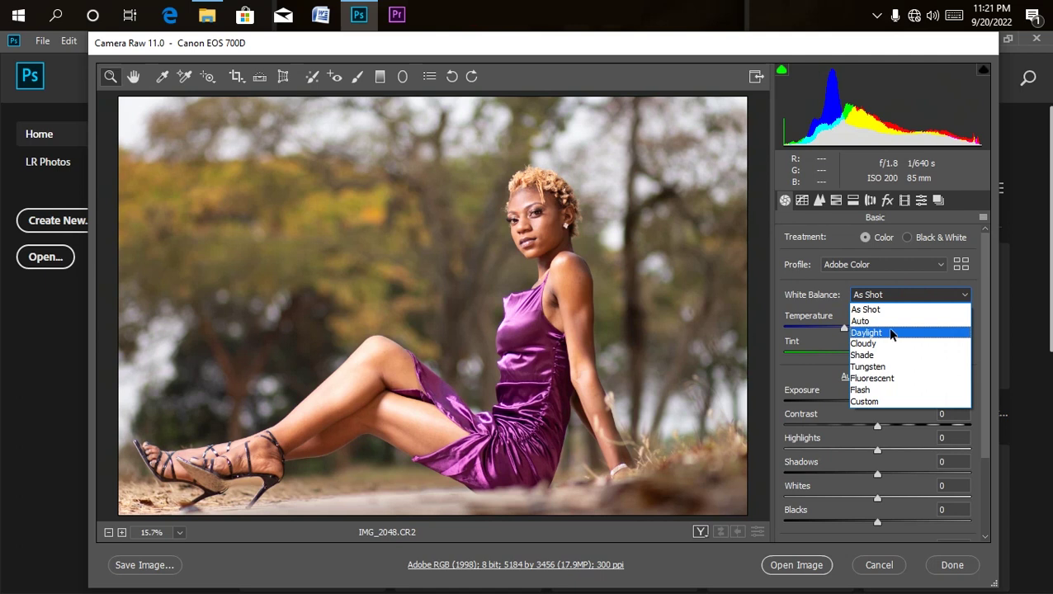
{"action": "left_click", "coordinate": [888, 321]}
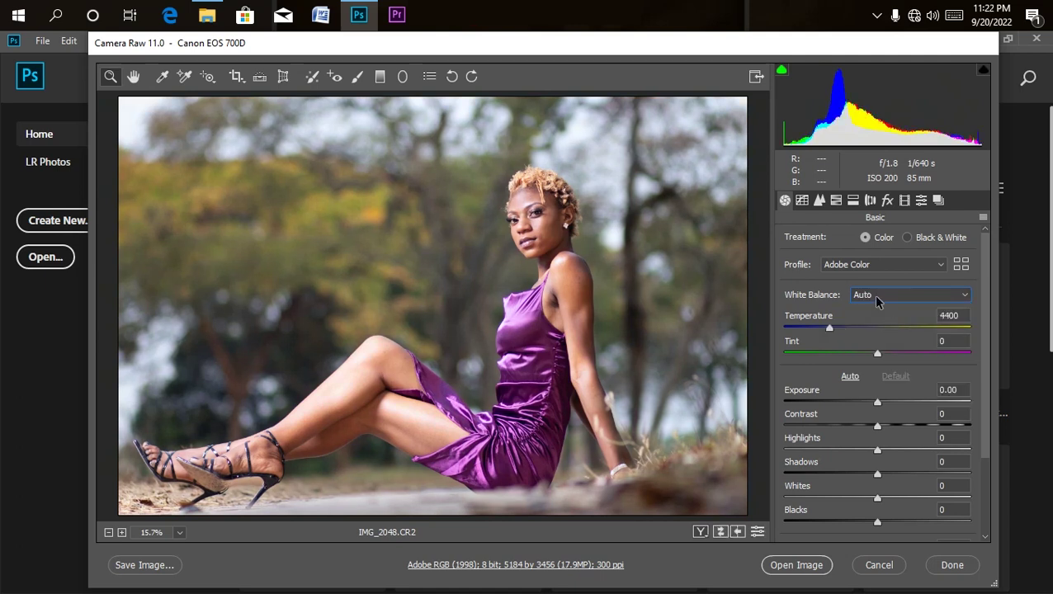
{"action": "left_click", "coordinate": [878, 297]}
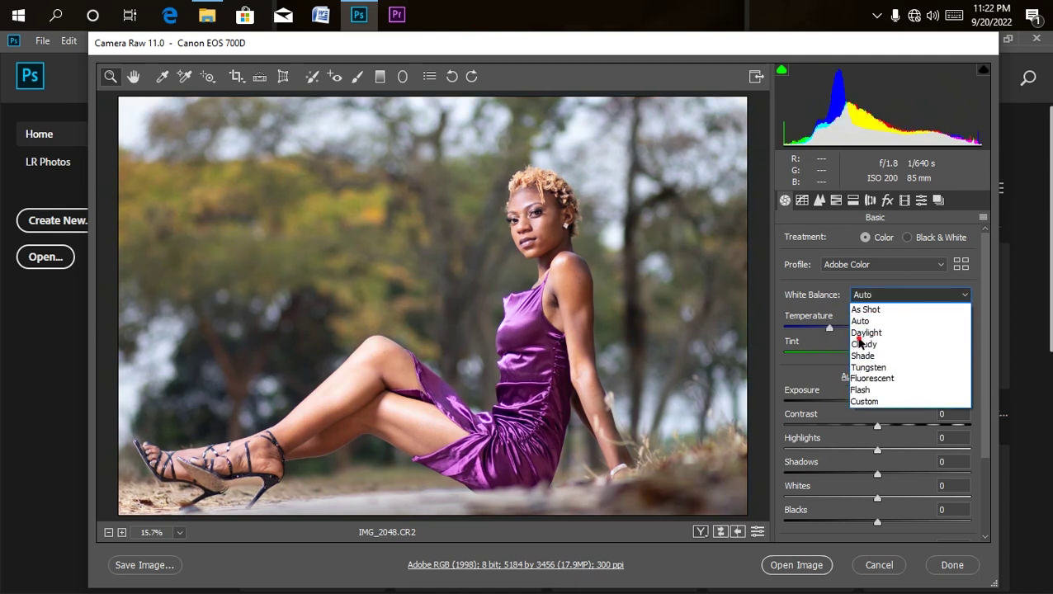
{"action": "left_click", "coordinate": [863, 344]}
{"action": "left_click", "coordinate": [867, 295]}
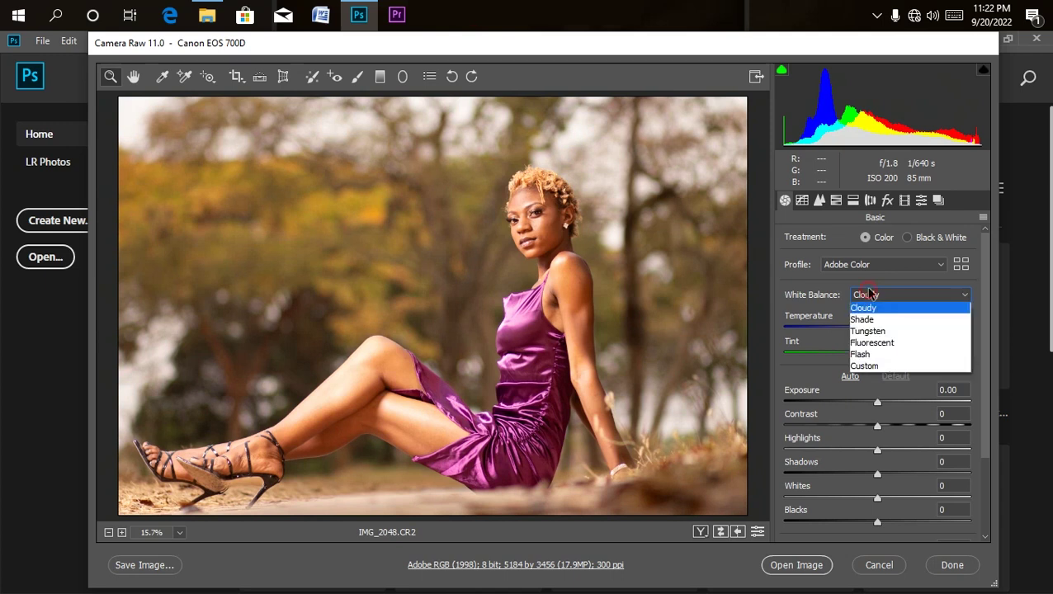
{"action": "left_click", "coordinate": [874, 310]}
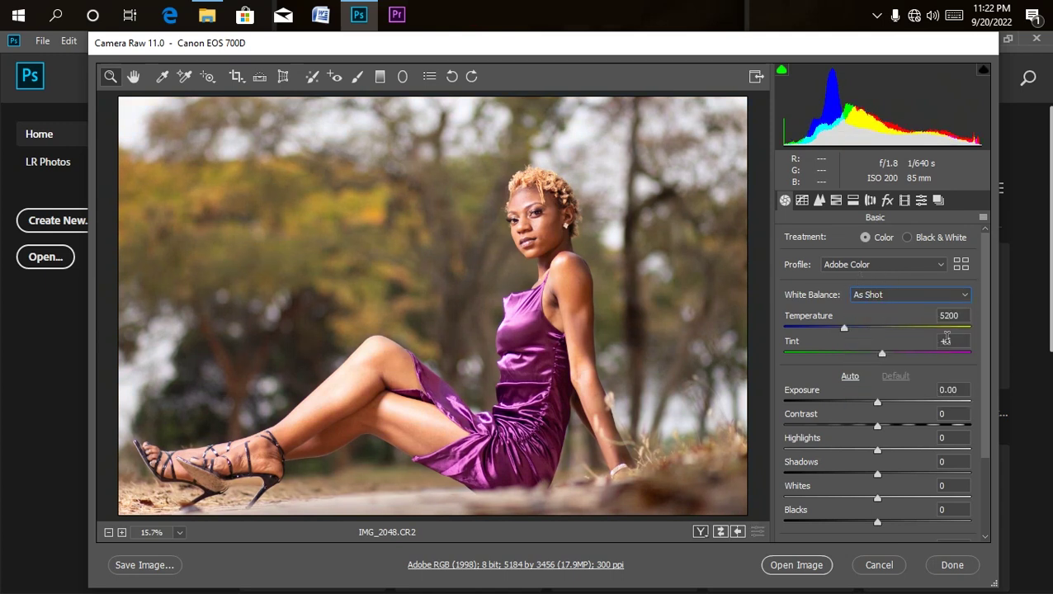
Set Highlights -79, Shadows -67, Whites -68 and Blacks -28 in the Basic panel.
{"action": "left_click_drag", "start_coordinate": [988, 386], "coordinate": [987, 426]}
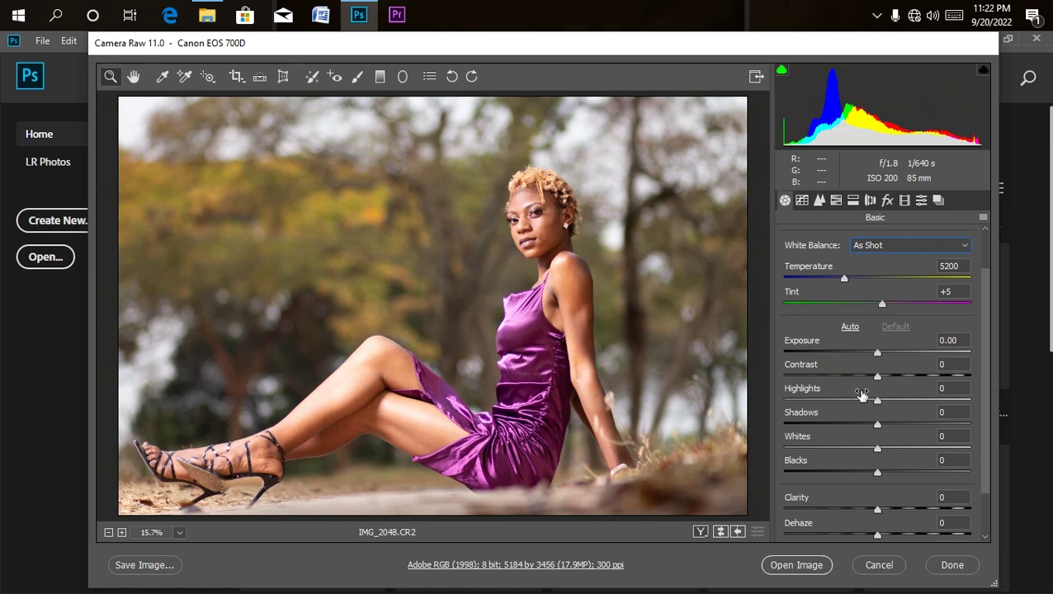
{"action": "left_click_drag", "start_coordinate": [838, 404], "coordinate": [805, 403]}
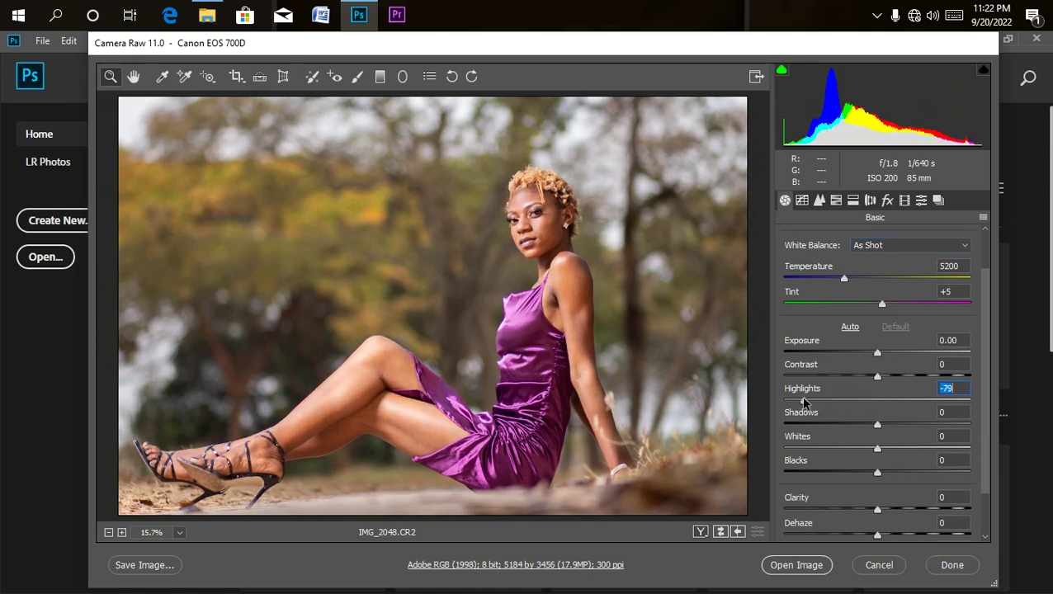
{"action": "left_click_drag", "start_coordinate": [845, 424], "coordinate": [814, 430]}
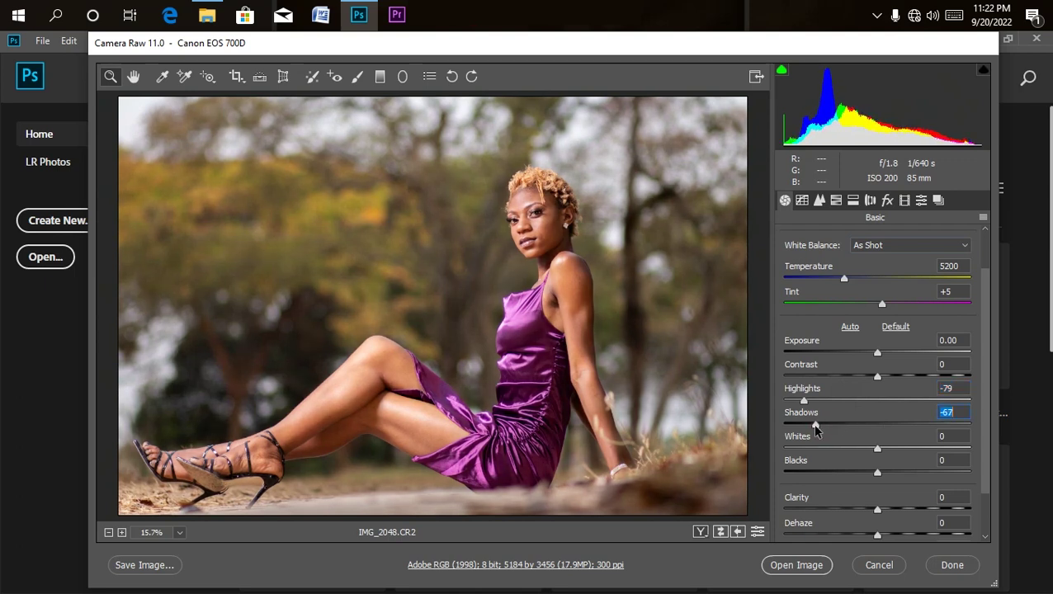
{"action": "left_click_drag", "start_coordinate": [877, 448], "coordinate": [814, 464]}
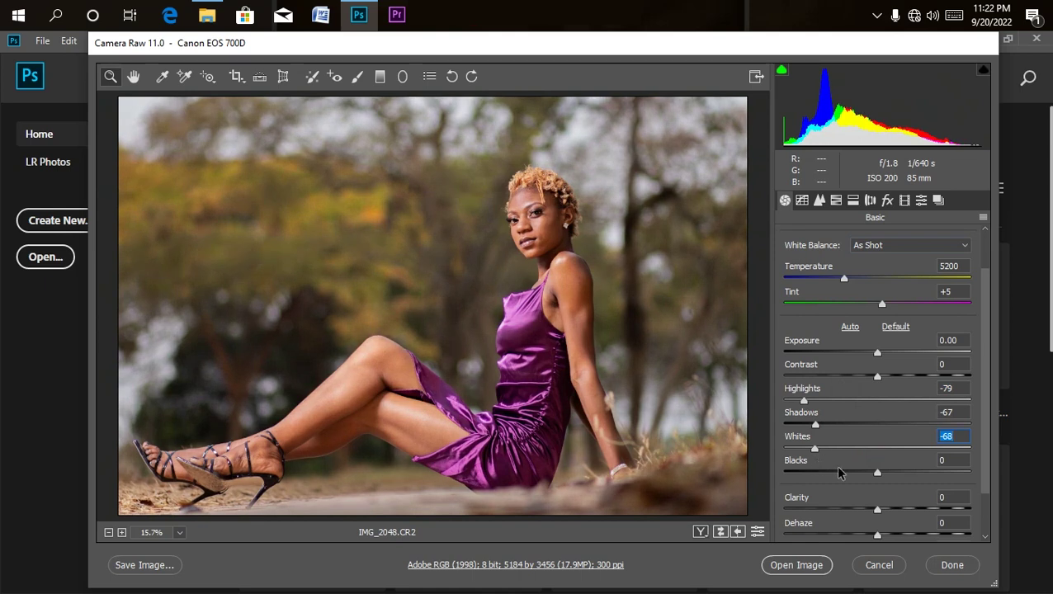
{"action": "mouse_move", "coordinate": [870, 475]}
{"action": "left_mouse_down"}
{"action": "mouse_move", "coordinate": [839, 473]}
{"action": "mouse_move", "coordinate": [852, 474]}
{"action": "left_mouse_up"}
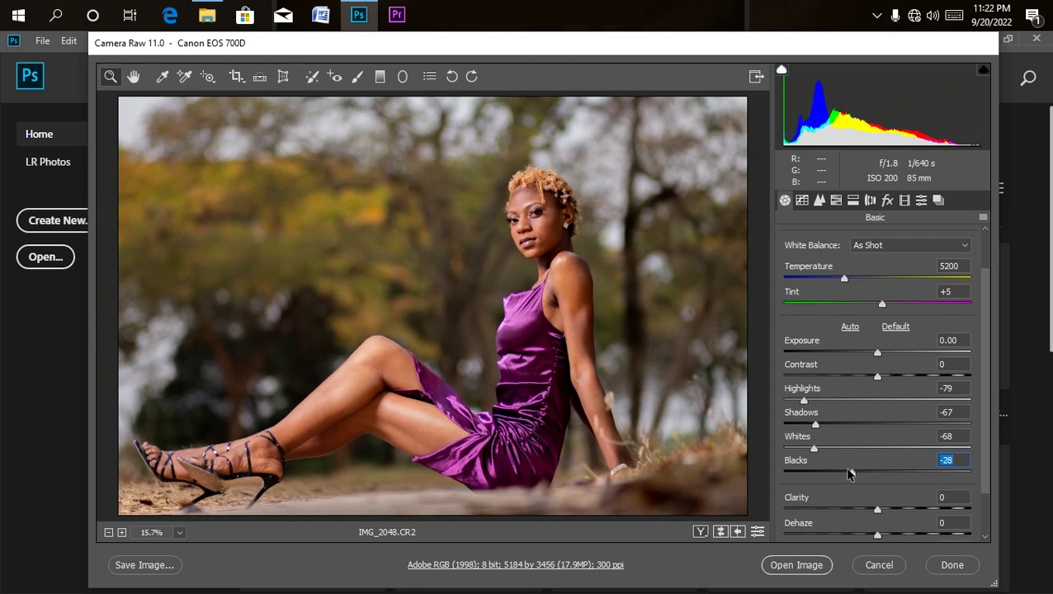
{"action": "left_click", "coordinate": [987, 493]}
{"action": "left_click_drag", "start_coordinate": [985, 475], "coordinate": [984, 528]}
{"action": "scroll", "coordinate": [983, 532], "scroll_direction": "up", "scroll_amount": 3}
{"action": "scroll", "coordinate": [984, 532], "scroll_direction": "down", "scroll_amount": 3}
{"action": "scroll", "coordinate": [975, 398], "scroll_direction": "up", "scroll_amount": 3}
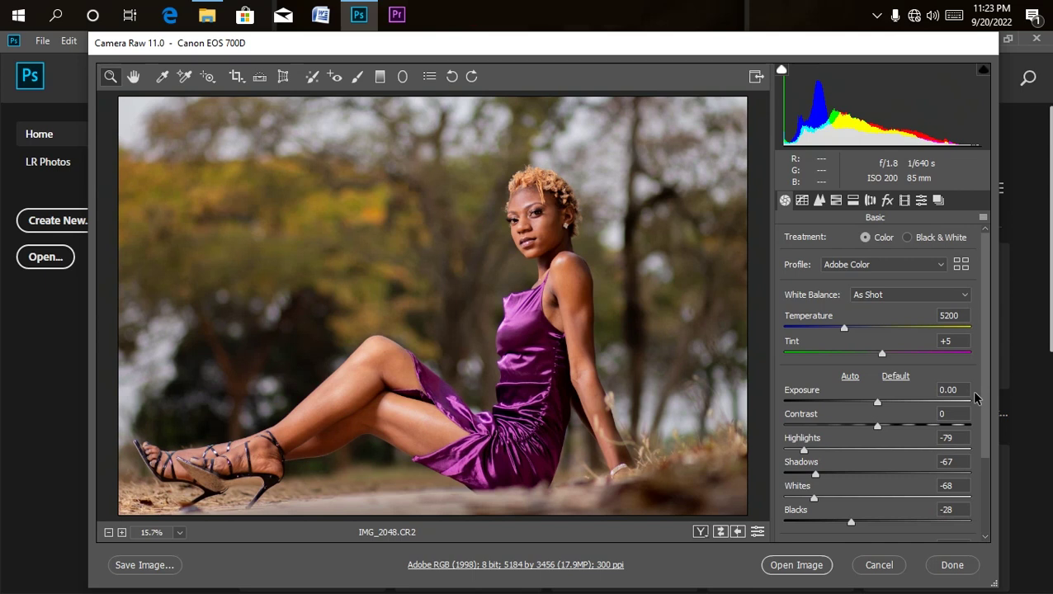
Show the HSL Adjustments panel's Saturation sliders, with every colour still at 0.
{"action": "left_click", "coordinate": [835, 200]}
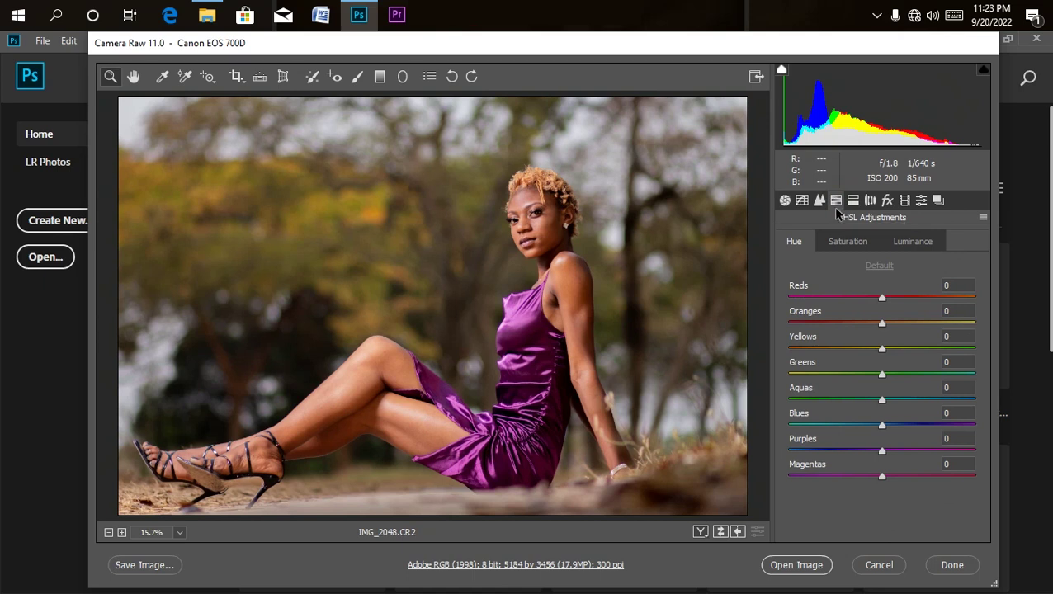
{"action": "left_click", "coordinate": [521, 345]}
{"action": "left_click", "coordinate": [479, 339], "text": "alt"}
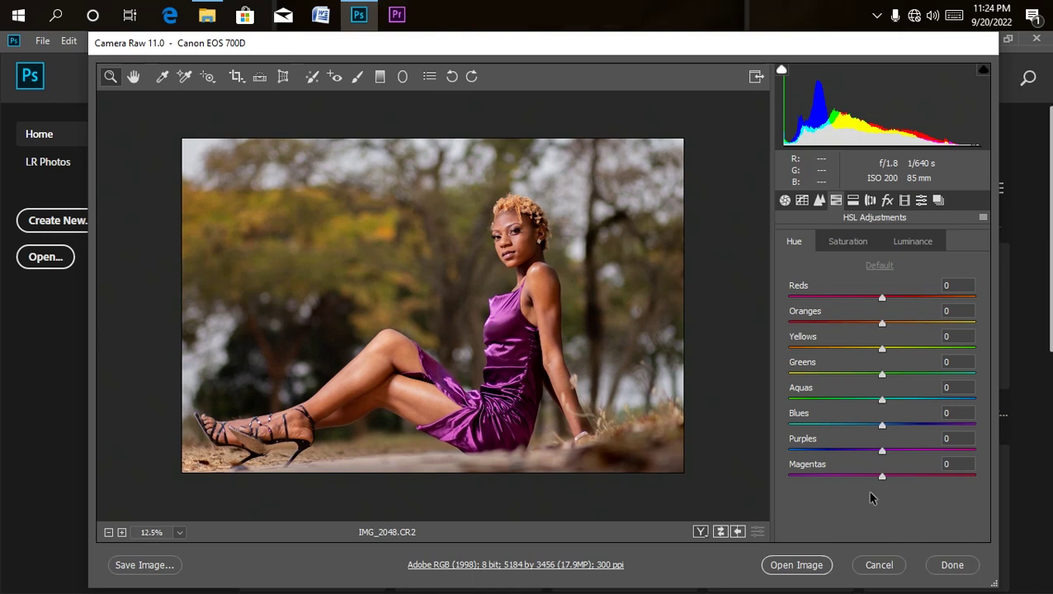
{"action": "left_click", "coordinate": [851, 238]}
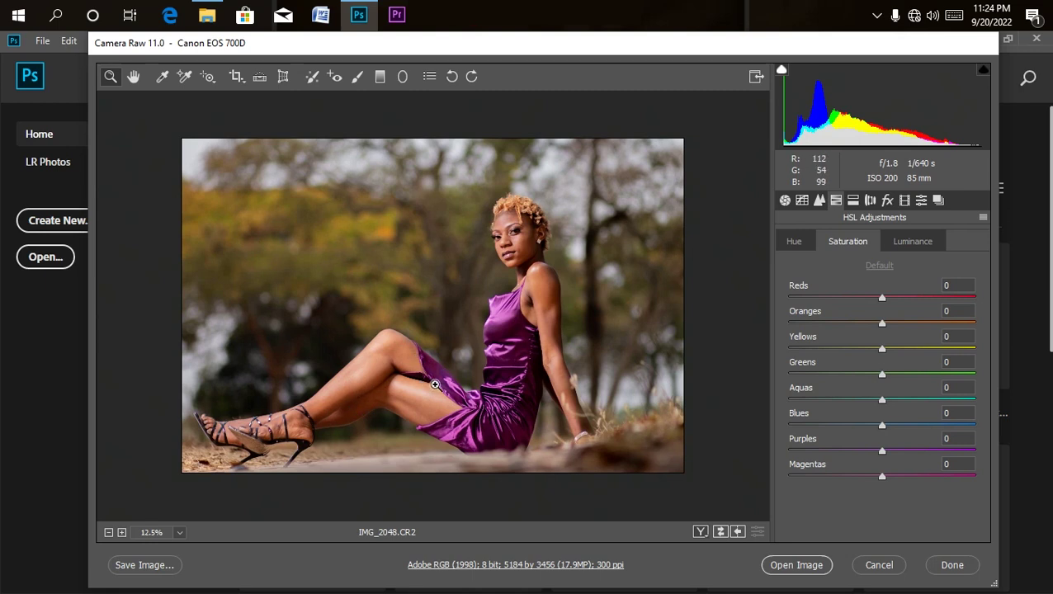
Set HSL Saturation to Reds +23, Oranges +12, Yellows +41, Greens +59, Purples +43.
{"action": "left_click_drag", "start_coordinate": [881, 325], "coordinate": [890, 324]}
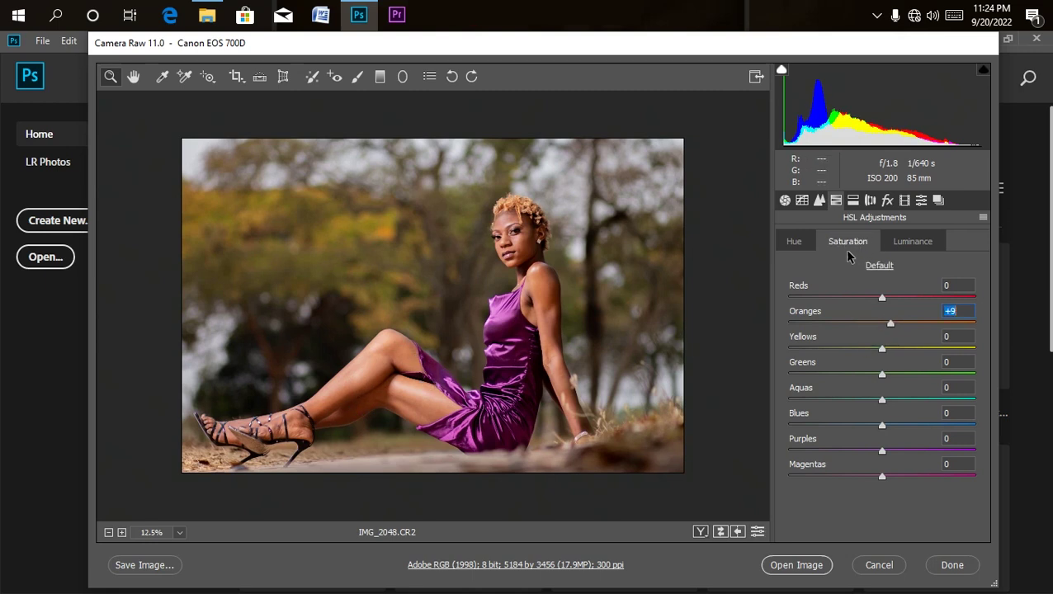
{"action": "left_click_drag", "start_coordinate": [890, 324], "coordinate": [897, 326]}
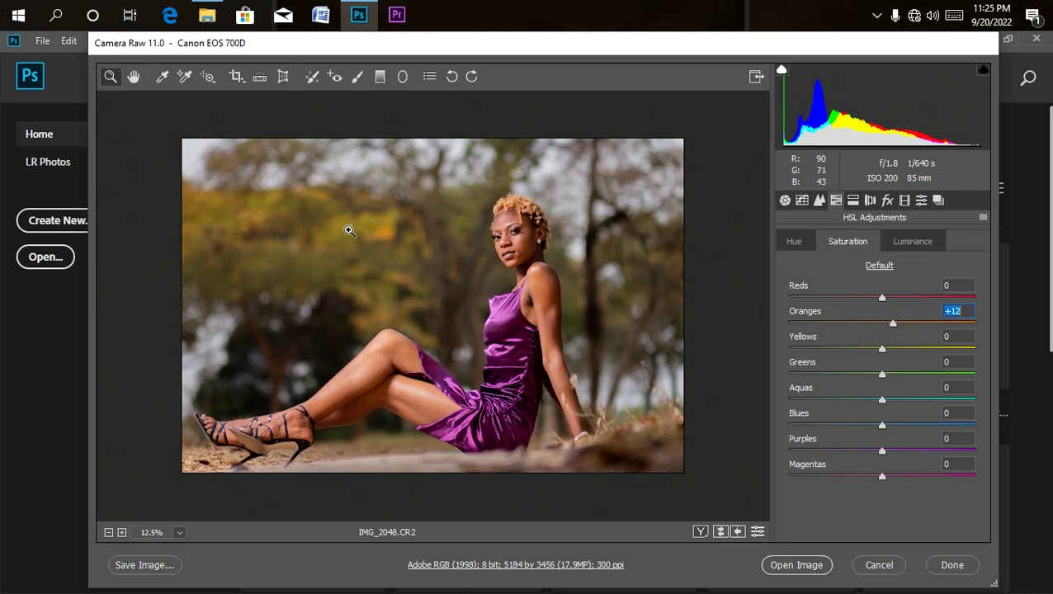
{"action": "left_click_drag", "start_coordinate": [884, 347], "coordinate": [920, 348]}
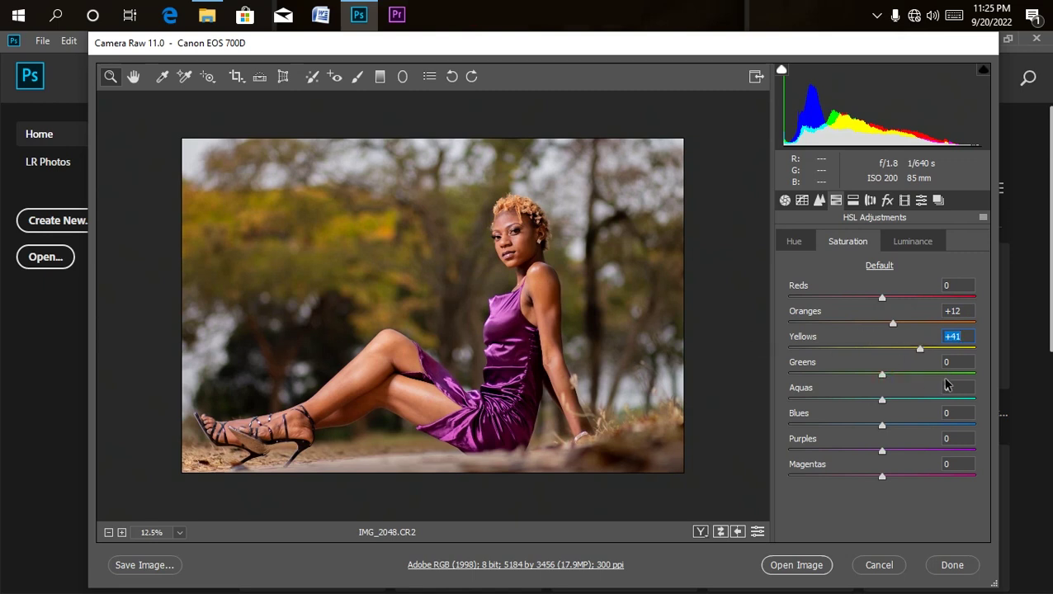
{"action": "left_click", "coordinate": [914, 373]}
{"action": "left_click_drag", "start_coordinate": [914, 375], "coordinate": [937, 375]}
{"action": "mouse_move", "coordinate": [888, 295]}
{"action": "left_mouse_down"}
{"action": "mouse_move", "coordinate": [940, 302]}
{"action": "mouse_move", "coordinate": [905, 302]}
{"action": "left_mouse_up"}
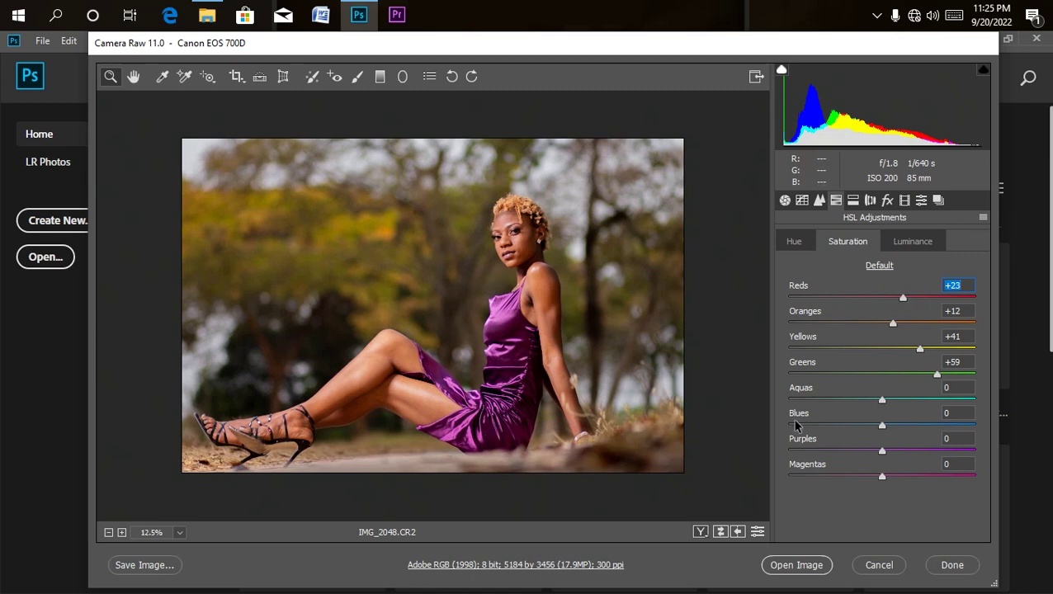
{"action": "left_click_drag", "start_coordinate": [881, 454], "coordinate": [790, 481]}
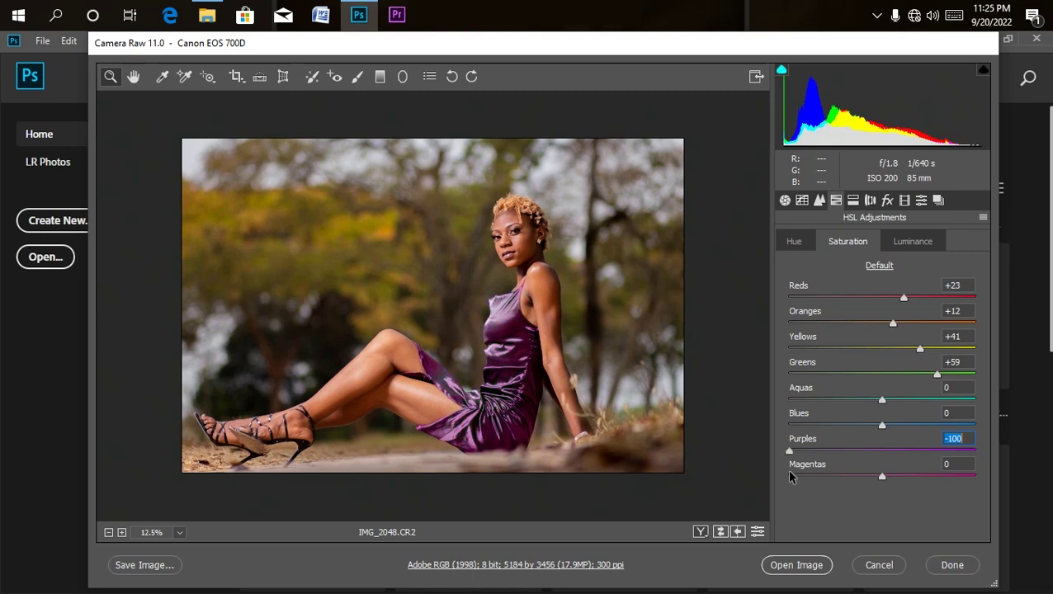
{"action": "left_click_drag", "start_coordinate": [789, 477], "coordinate": [923, 465]}
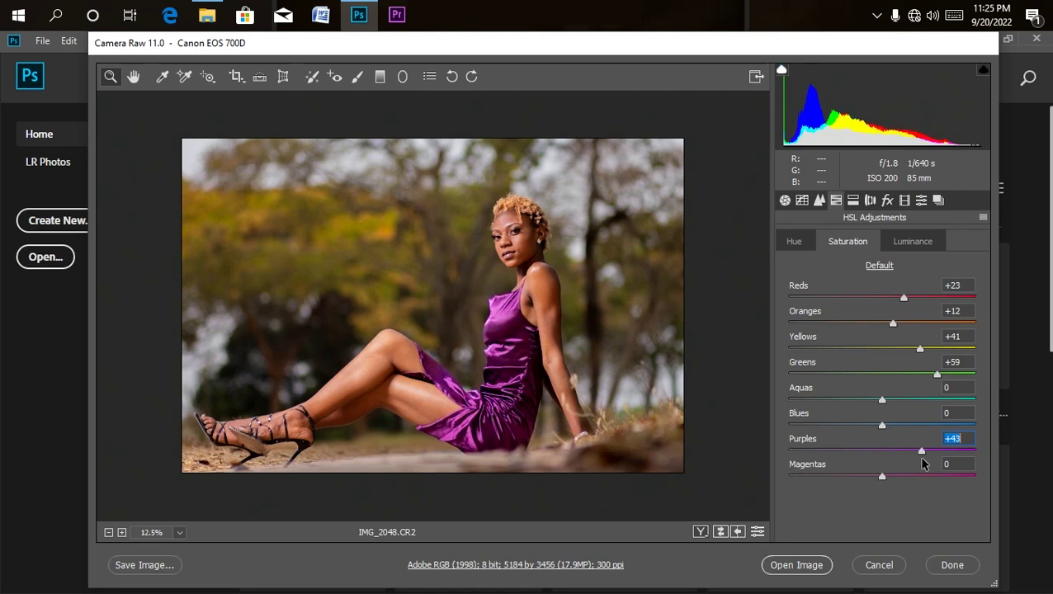
{"action": "left_click", "coordinate": [904, 240]}
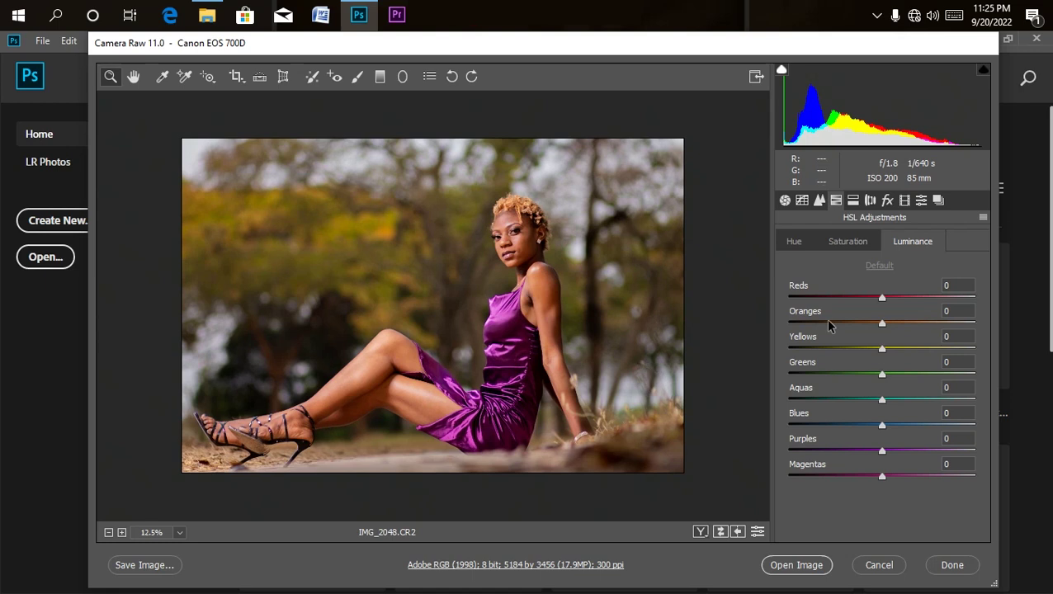
Set HSL Luminance to Oranges -3, Yellows -30, Greens -27, Aquas -30, Purples -23.
{"action": "left_click_drag", "start_coordinate": [882, 324], "coordinate": [799, 324]}
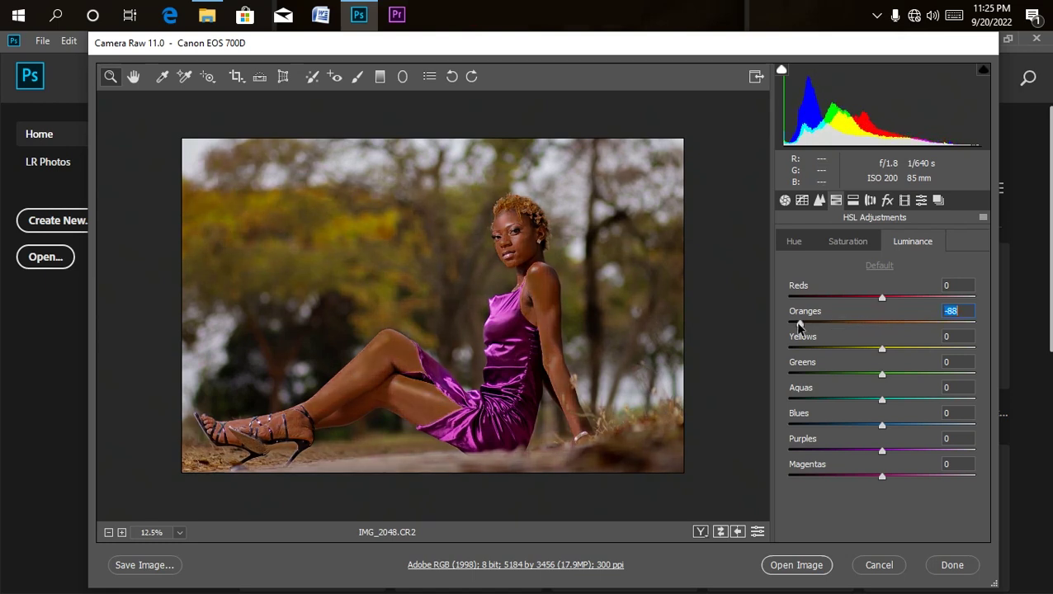
{"action": "left_click_drag", "start_coordinate": [797, 325], "coordinate": [877, 323]}
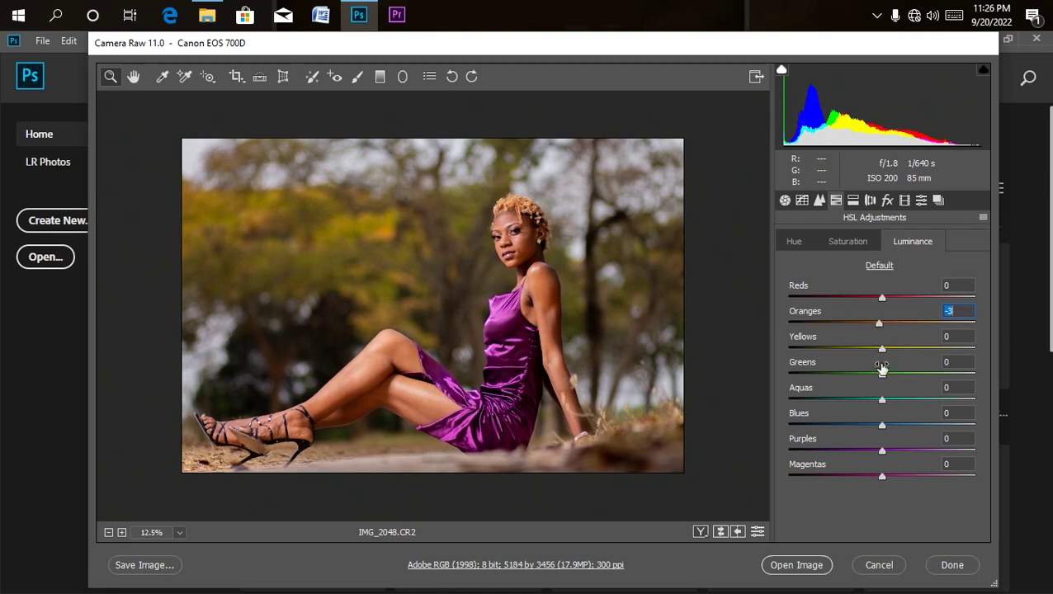
{"action": "left_click_drag", "start_coordinate": [881, 349], "coordinate": [851, 377]}
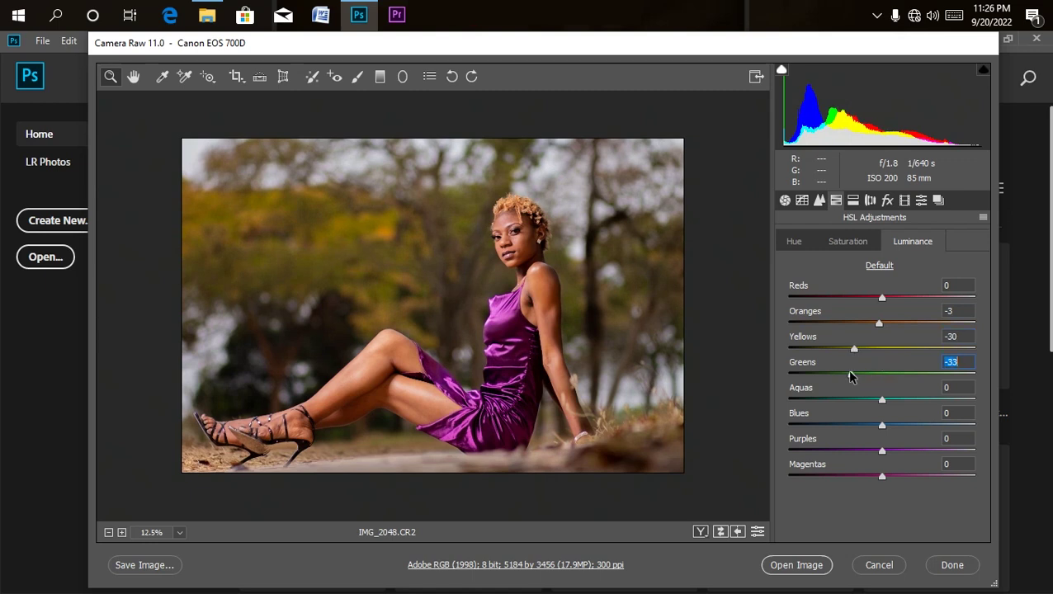
{"action": "left_click_drag", "start_coordinate": [882, 400], "coordinate": [852, 399]}
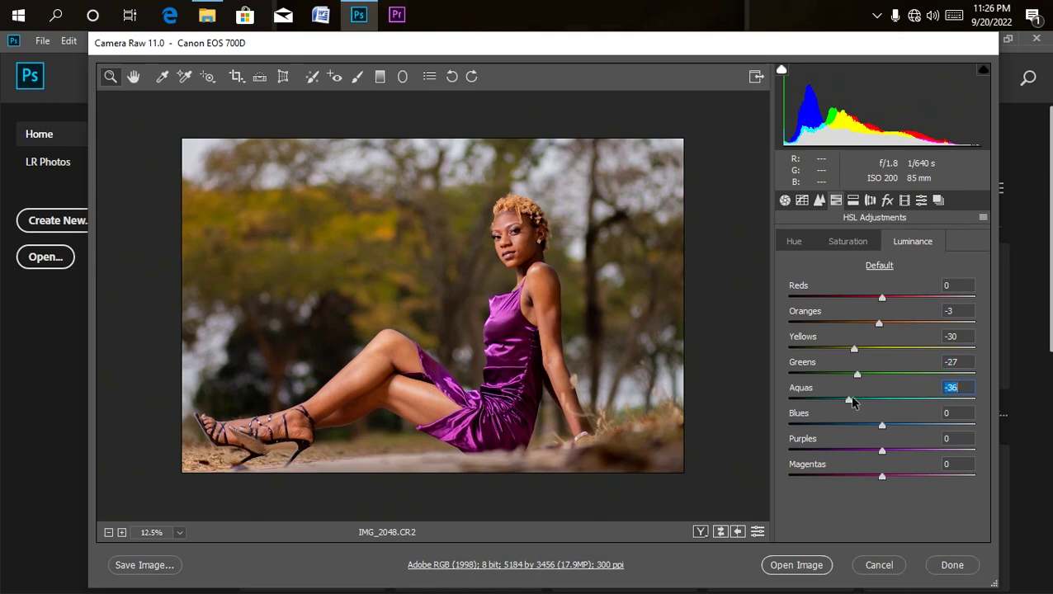
{"action": "left_click", "coordinate": [882, 449]}
{"action": "left_click_drag", "start_coordinate": [883, 450], "coordinate": [859, 453]}
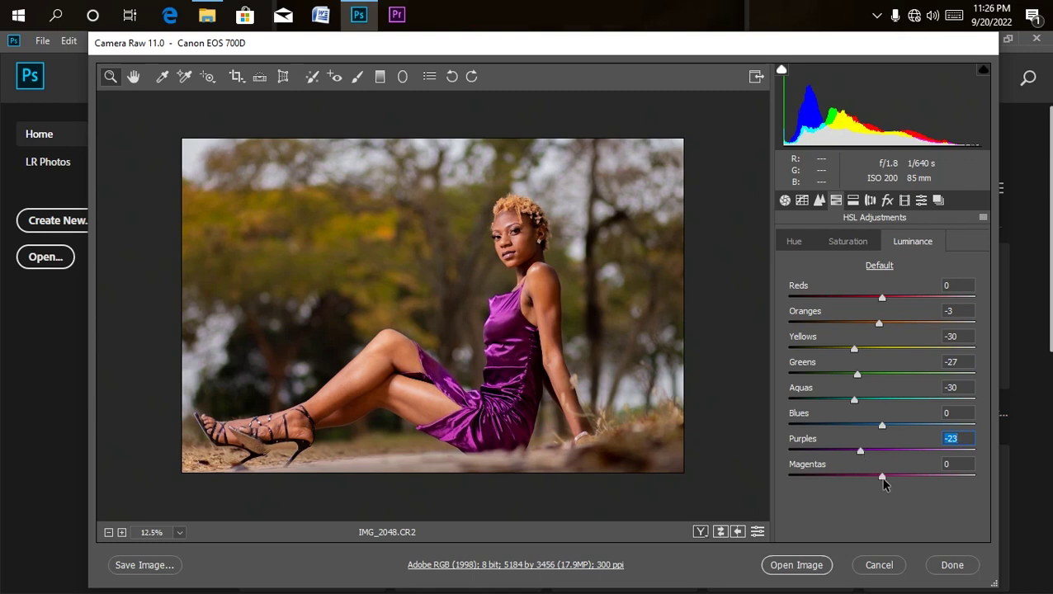
{"action": "left_click", "coordinate": [788, 243]}
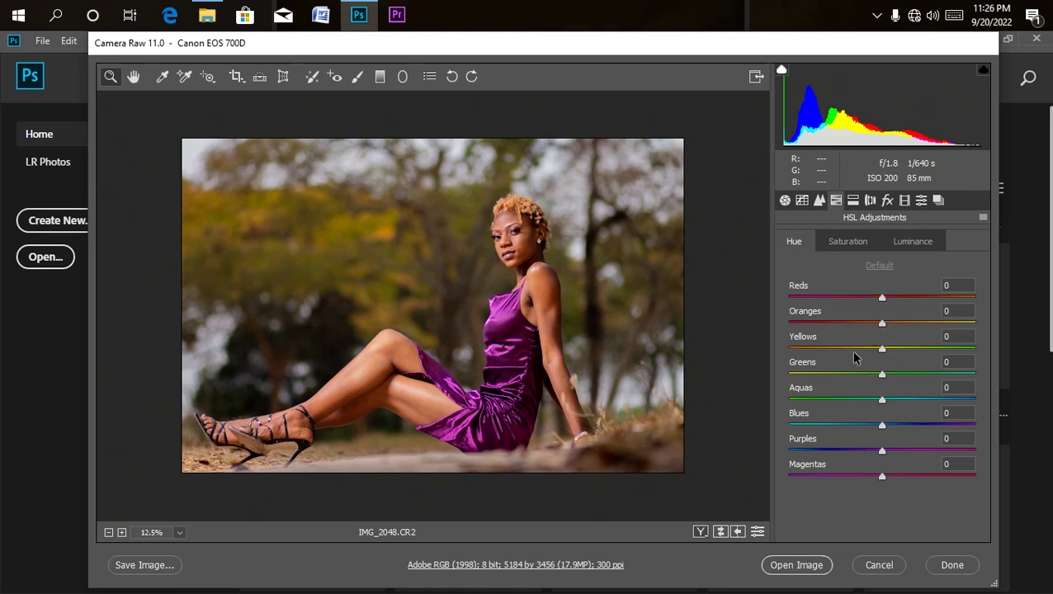
Set HSL Hue Yellows to +32 and Greens to -2.
{"action": "left_click", "coordinate": [877, 15]}
{"action": "left_click", "coordinate": [879, 100]}
{"action": "left_click", "coordinate": [722, 394]}
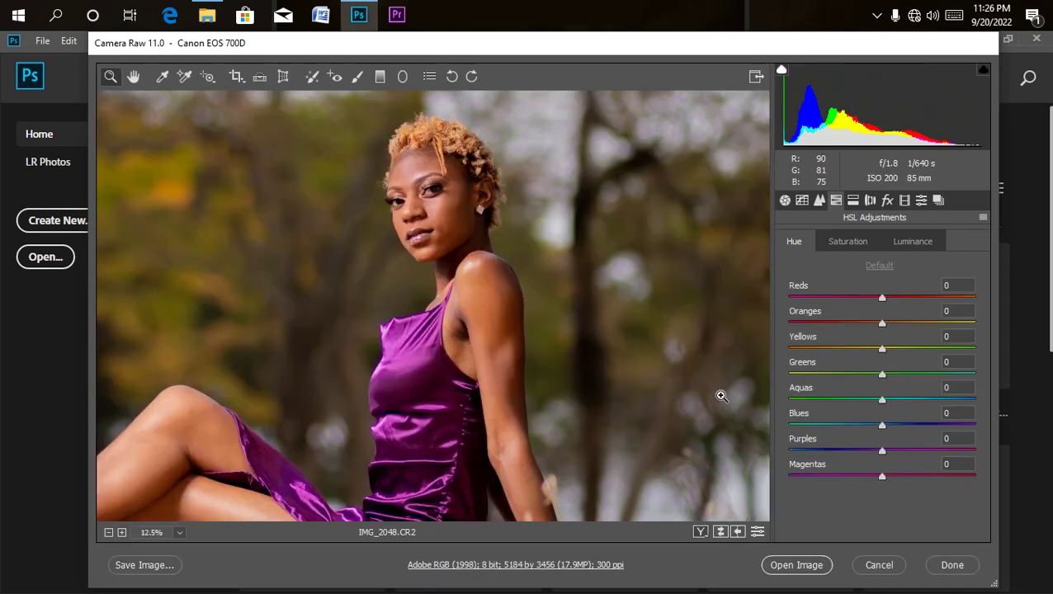
{"action": "left_click", "coordinate": [721, 396], "text": "alt"}
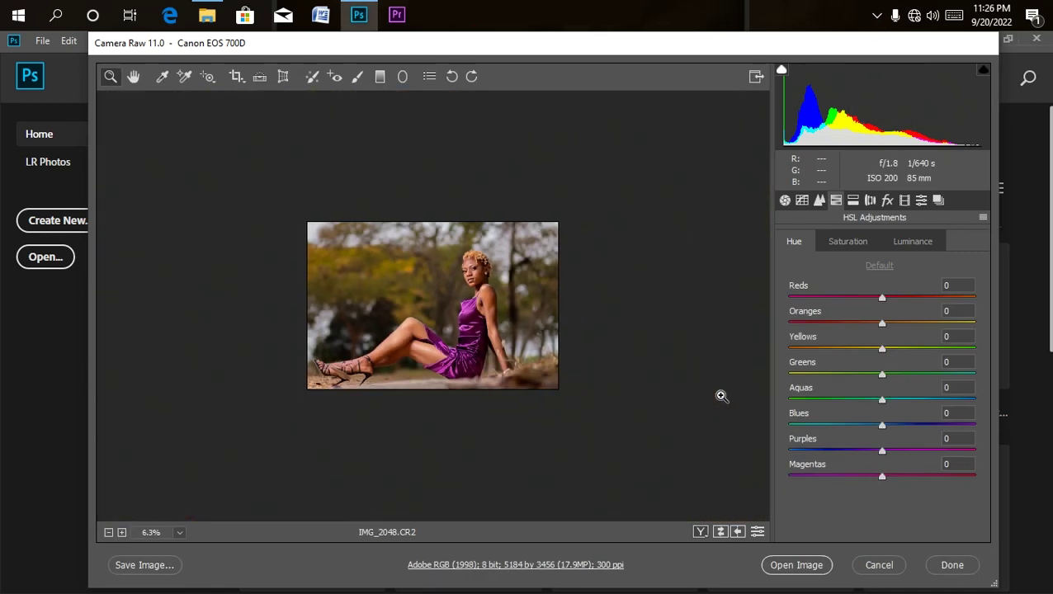
{"action": "left_click", "coordinate": [721, 396]}
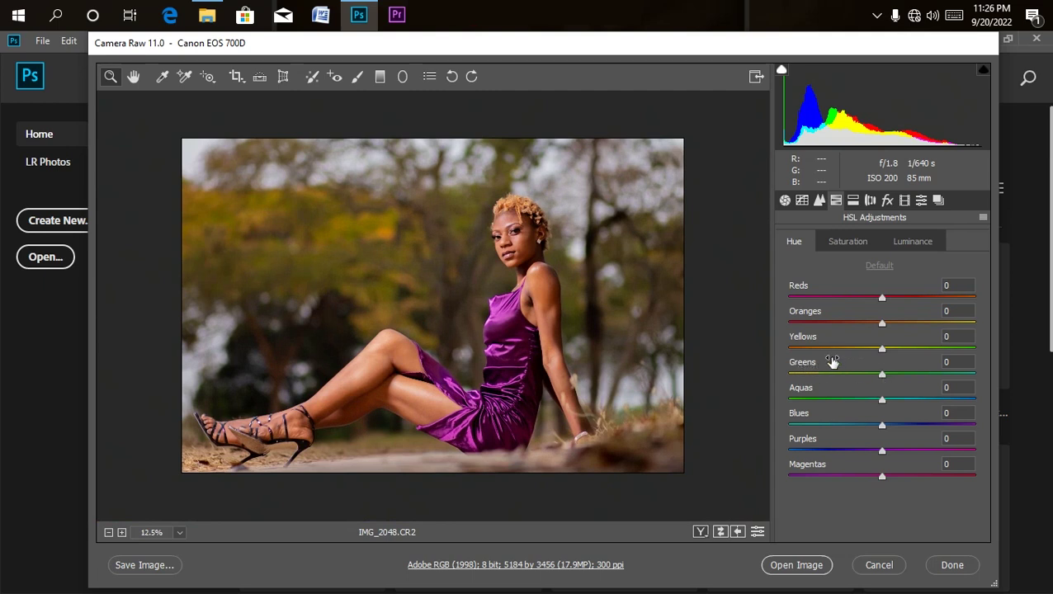
{"action": "left_click_drag", "start_coordinate": [882, 373], "coordinate": [946, 386]}
{"action": "left_click_drag", "start_coordinate": [836, 389], "coordinate": [894, 381]}
{"action": "left_click_drag", "start_coordinate": [881, 348], "coordinate": [911, 347]}
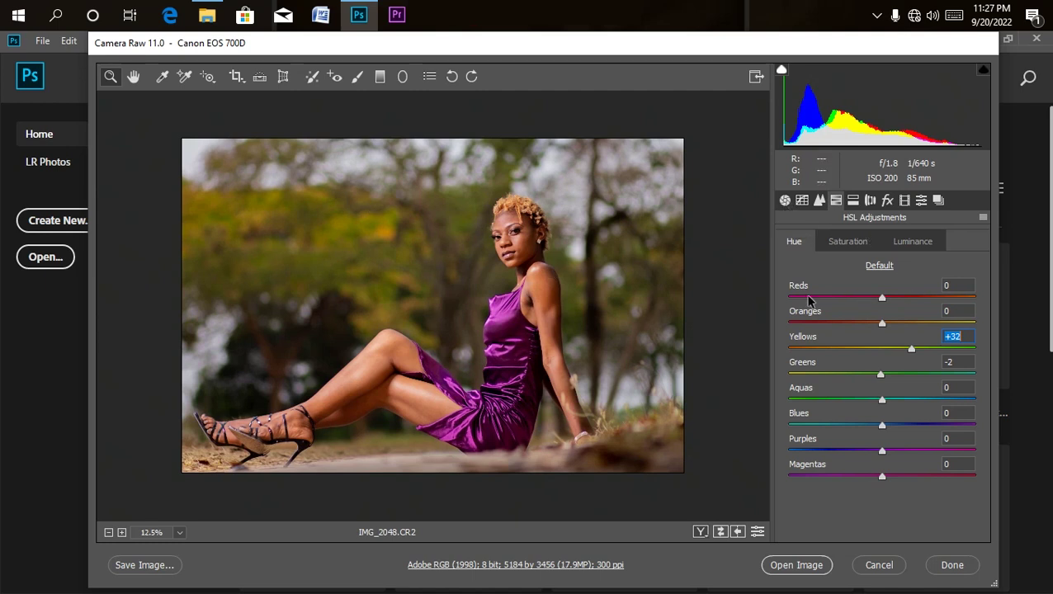
Split-tone highlights hue 53, saturation 11 and shadows hue 35, saturation 4, then open in Photoshop.
{"action": "left_click", "coordinate": [852, 200]}
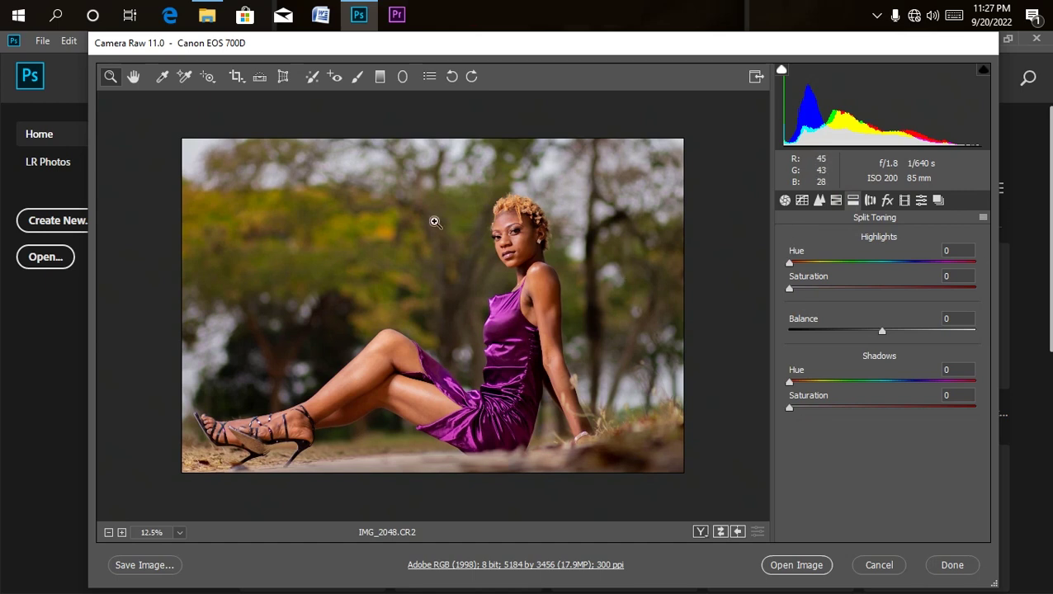
{"action": "left_click_drag", "start_coordinate": [795, 264], "coordinate": [806, 291]}
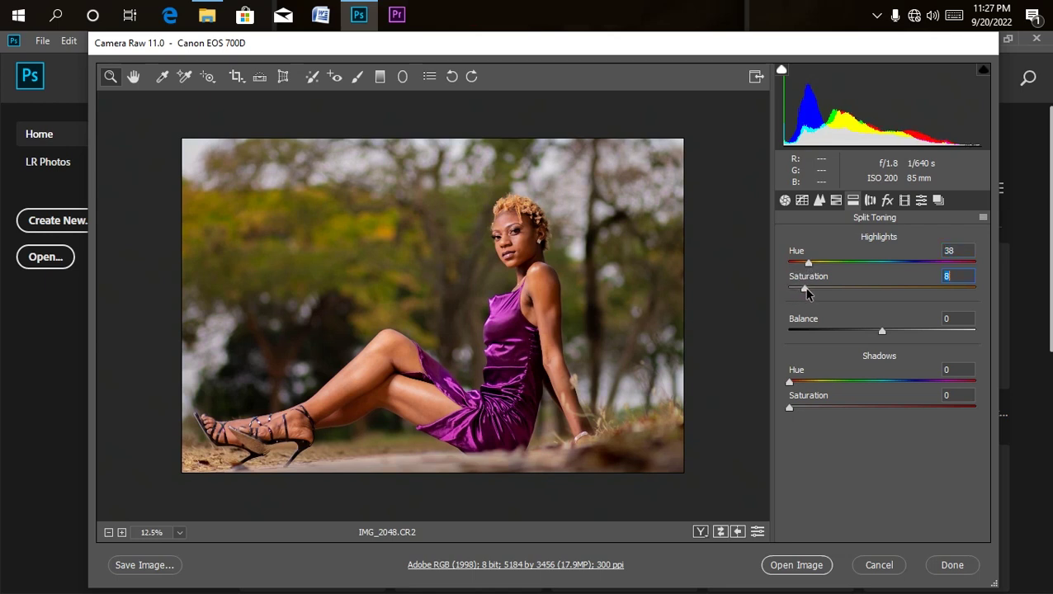
{"action": "mouse_move", "coordinate": [806, 295]}
{"action": "left_mouse_down"}
{"action": "mouse_move", "coordinate": [949, 285]}
{"action": "mouse_move", "coordinate": [806, 298]}
{"action": "left_mouse_up"}
{"action": "left_click", "coordinate": [809, 263]}
{"action": "left_click_drag", "start_coordinate": [809, 261], "coordinate": [815, 264]}
{"action": "left_click_drag", "start_coordinate": [791, 379], "coordinate": [807, 385]}
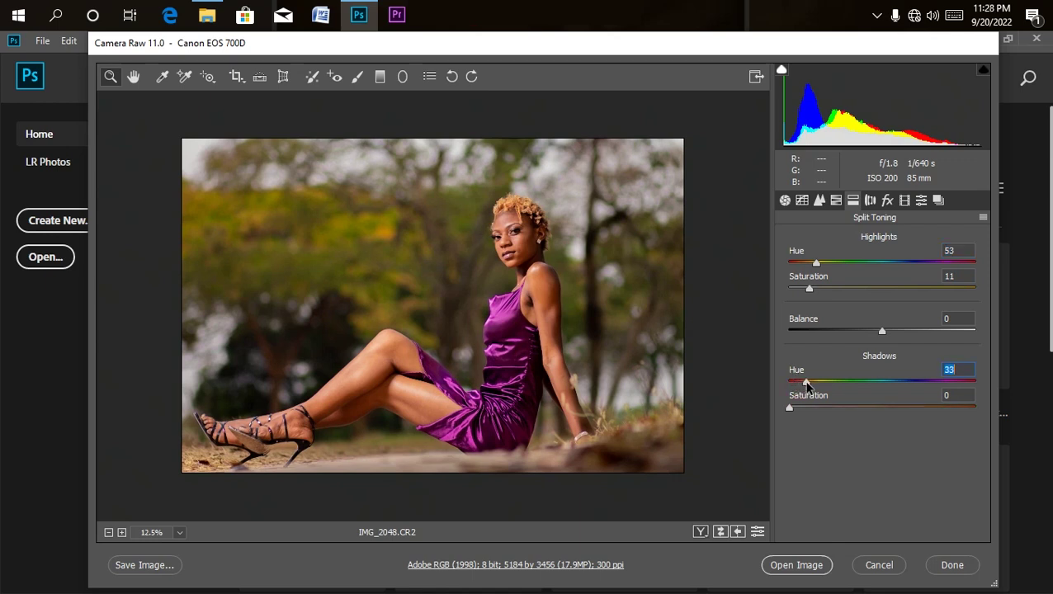
{"action": "left_click_drag", "start_coordinate": [790, 410], "coordinate": [799, 407]}
{"action": "left_click", "coordinate": [794, 565]}
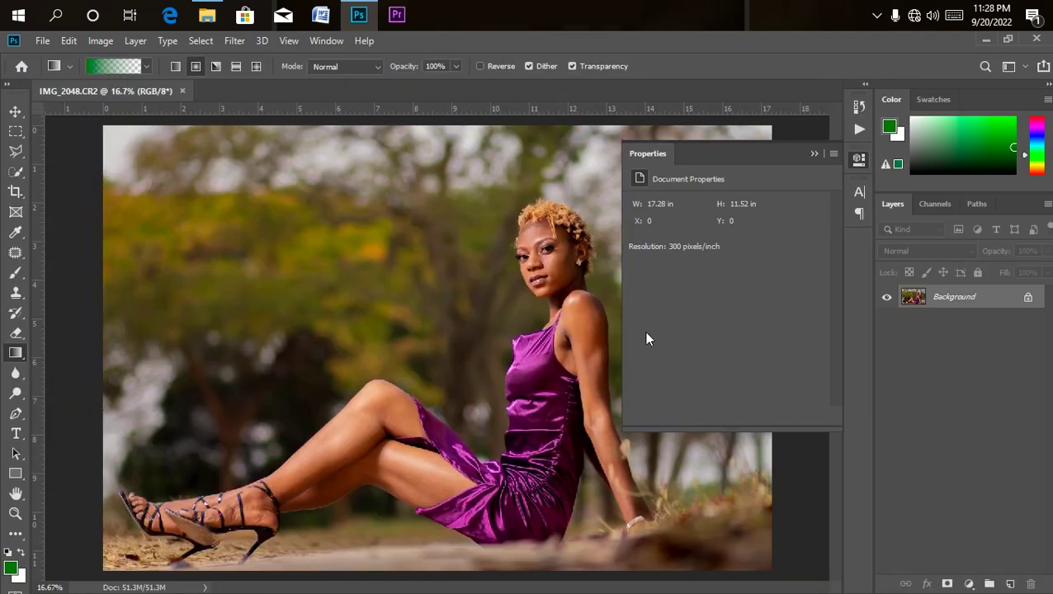
Add a Selective Color adjustment layer above the Background and zoom to 8.33%.
{"action": "left_click", "coordinate": [814, 155]}
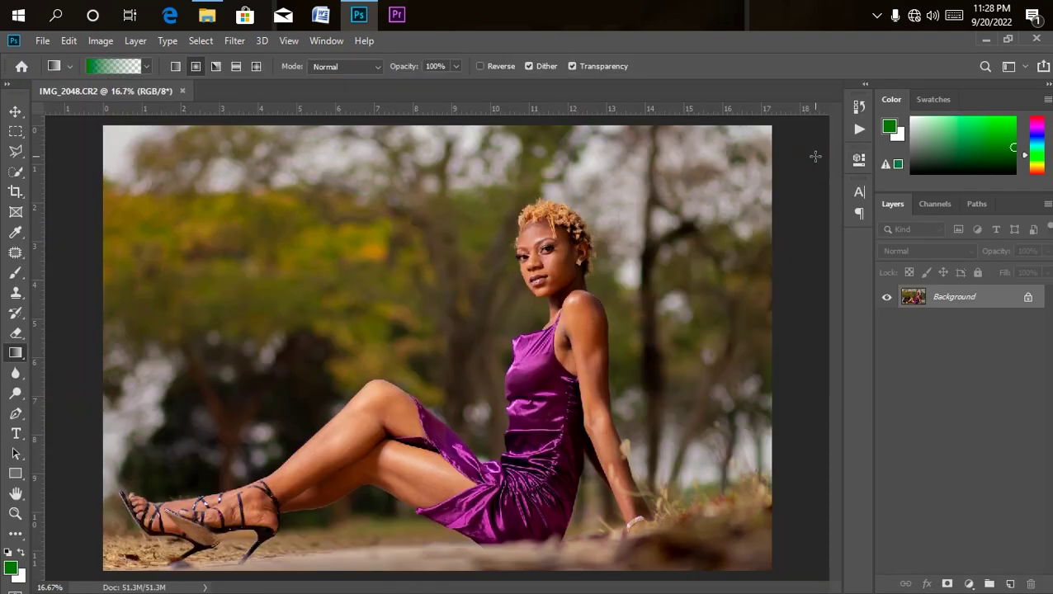
{"action": "left_click", "coordinate": [970, 584]}
{"action": "left_click", "coordinate": [969, 578]}
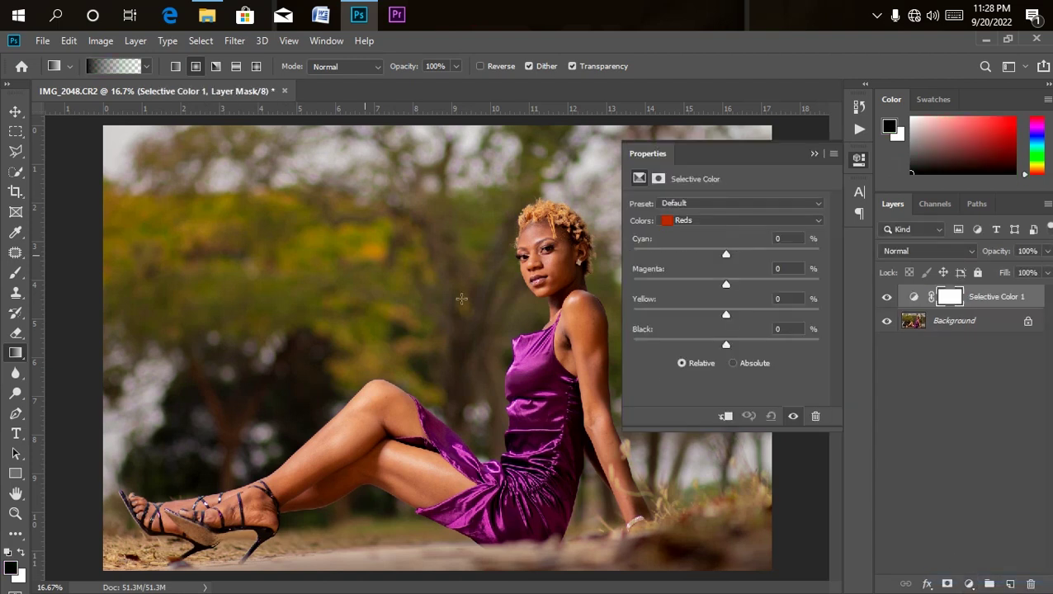
{"action": "key", "text": "ctrl+minus"}
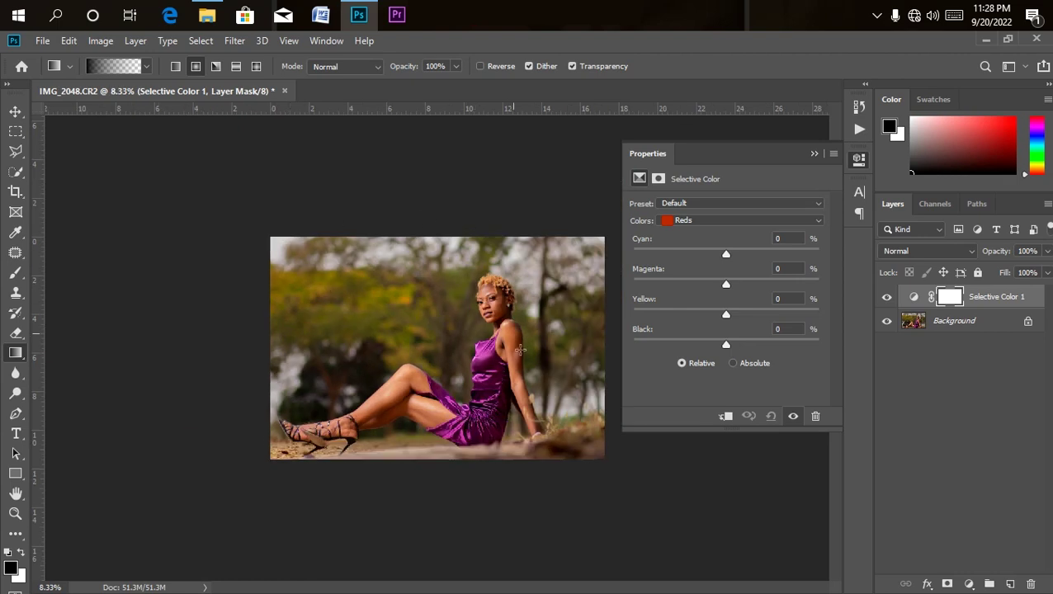
Set Selective Color Whites to Cyan +72 and Black +40.
{"action": "left_click", "coordinate": [749, 220]}
{"action": "left_click", "coordinate": [695, 306]}
{"action": "left_click_drag", "start_coordinate": [729, 253], "coordinate": [784, 251]}
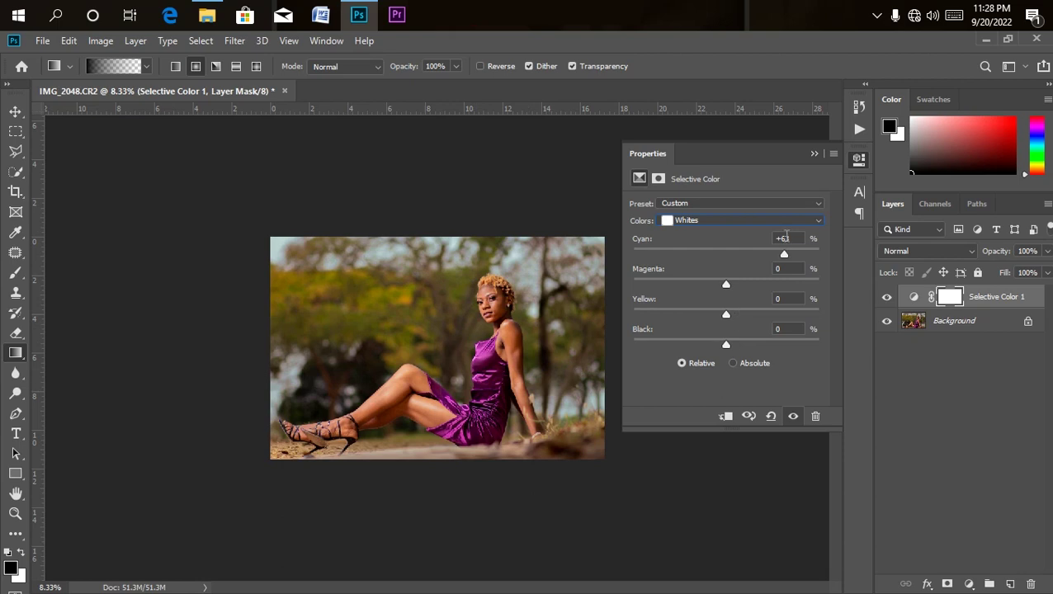
{"action": "left_click_drag", "start_coordinate": [785, 253], "coordinate": [794, 254]}
{"action": "left_click_drag", "start_coordinate": [728, 347], "coordinate": [751, 353]}
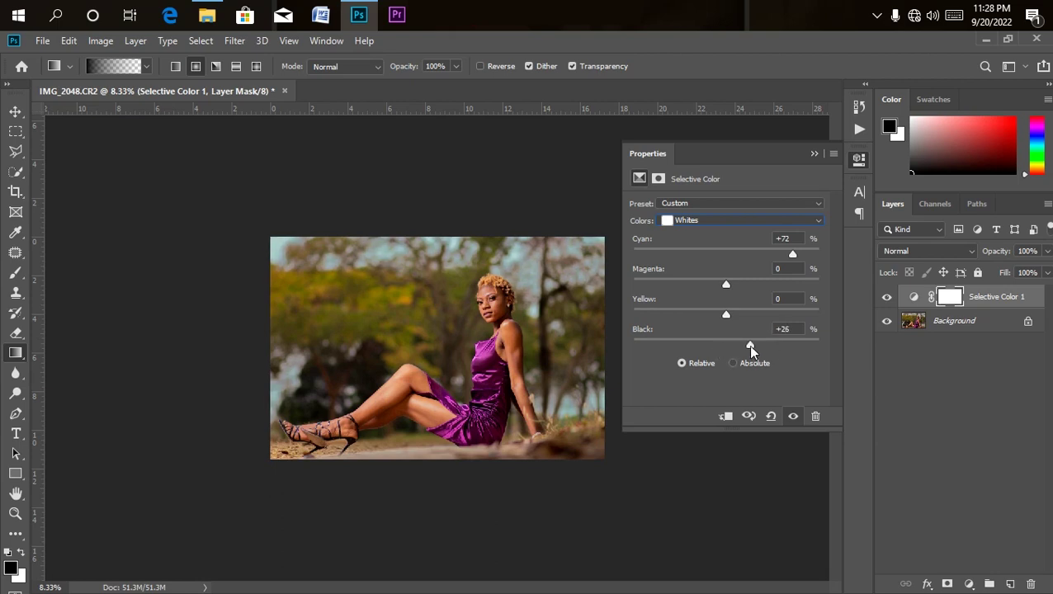
{"action": "key", "text": "ctrl+plus"}
{"action": "key", "text": "ctrl+plus"}
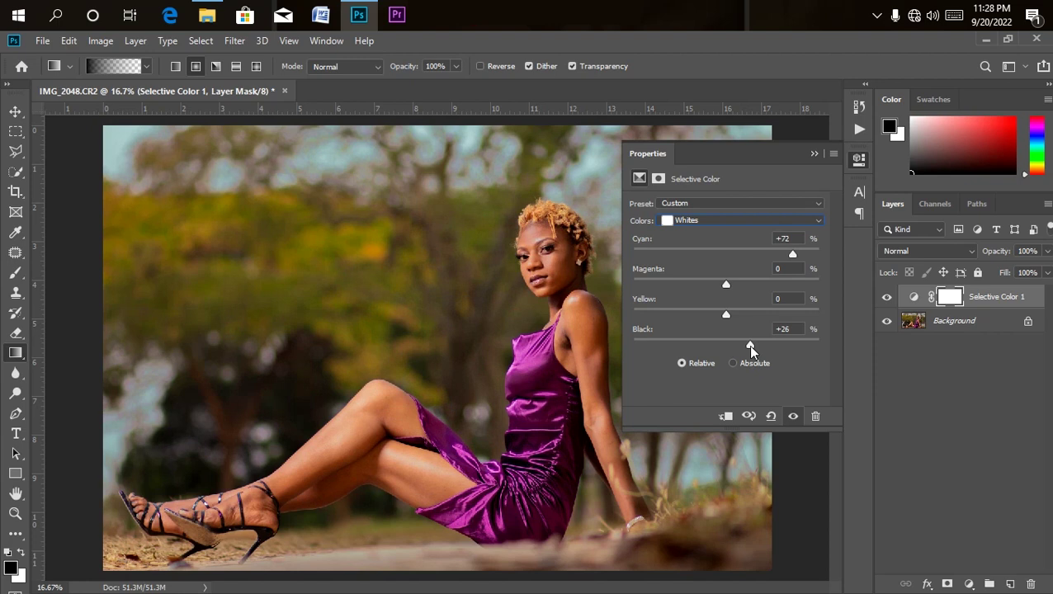
{"action": "key", "text": "ctrl+minus"}
{"action": "key", "text": "ctrl+minus"}
{"action": "mouse_move", "coordinate": [750, 351]}
{"action": "left_mouse_down"}
{"action": "mouse_move", "coordinate": [743, 356]}
{"action": "mouse_move", "coordinate": [762, 343]}
{"action": "left_mouse_up"}
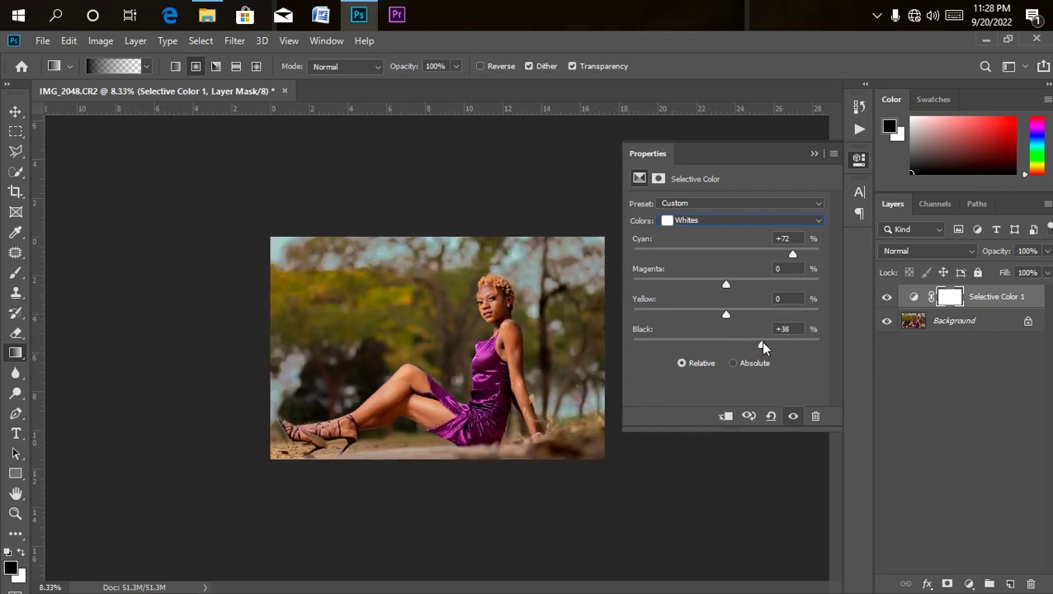
Toggle Selective Color 1 off and on to compare before and after.
{"action": "left_click", "coordinate": [885, 299]}
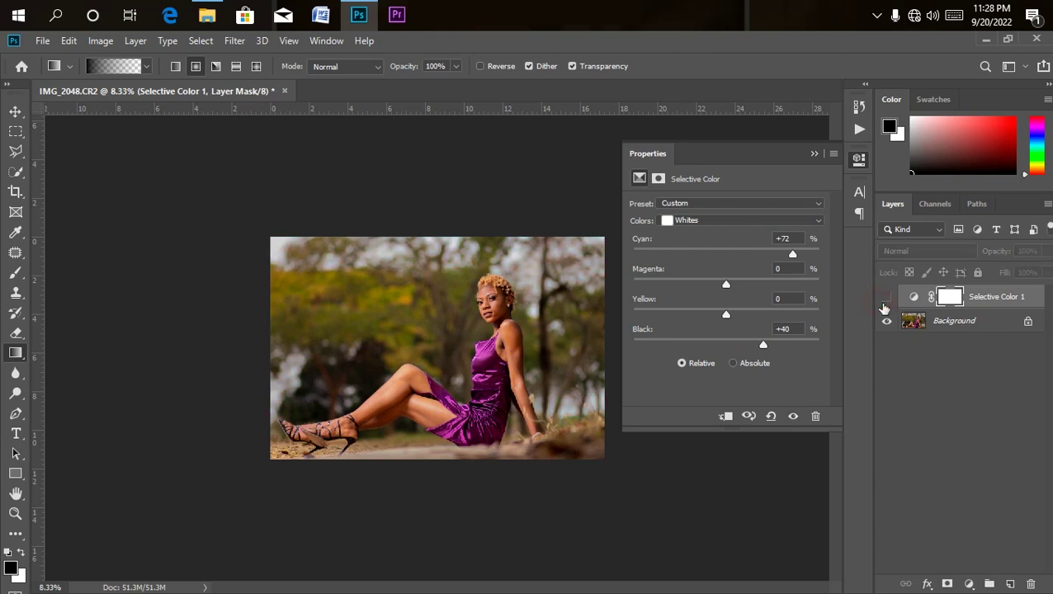
{"action": "left_click", "coordinate": [886, 302]}
{"action": "left_click", "coordinate": [886, 302]}
{"action": "left_click", "coordinate": [886, 302]}
{"action": "left_click", "coordinate": [886, 302]}
{"action": "left_click", "coordinate": [886, 301]}
{"action": "left_click", "coordinate": [886, 302]}
{"action": "left_click", "coordinate": [886, 302]}
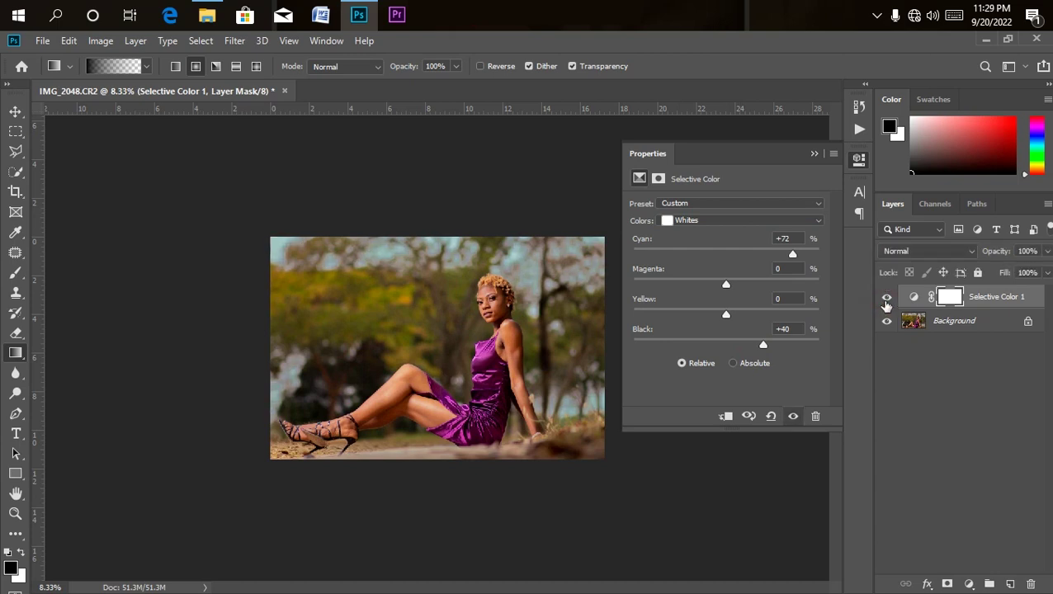
{"action": "left_click", "coordinate": [773, 221]}
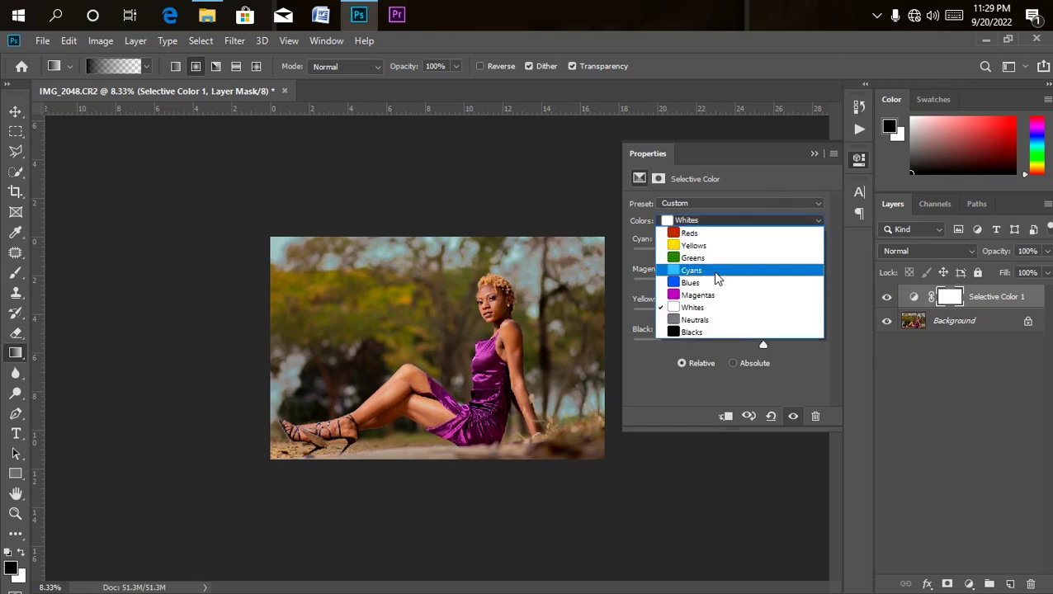
Set Selective Color Reds to Cyan -6, checking the skin tones up close.
{"action": "left_click", "coordinate": [711, 235]}
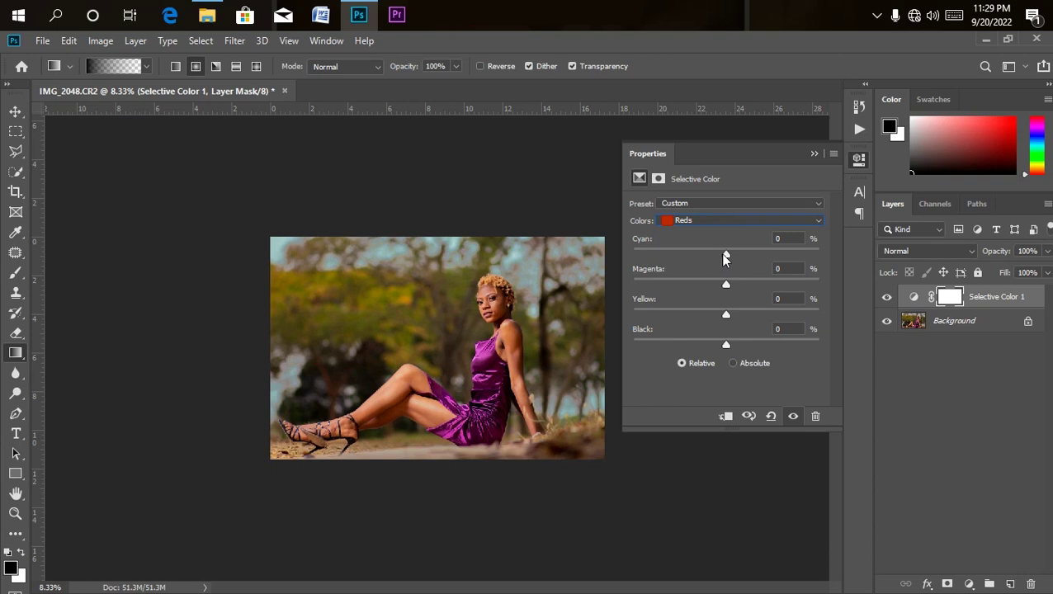
{"action": "left_click_drag", "start_coordinate": [728, 258], "coordinate": [721, 254]}
{"action": "key", "text": "ctrl+plus"}
{"action": "key", "text": "ctrl+plus"}
{"action": "key", "text": "ctrl+plus"}
{"action": "key", "text": "ctrl+minus"}
{"action": "key", "text": "ctrl+minus"}
{"action": "key", "text": "ctrl+minus"}
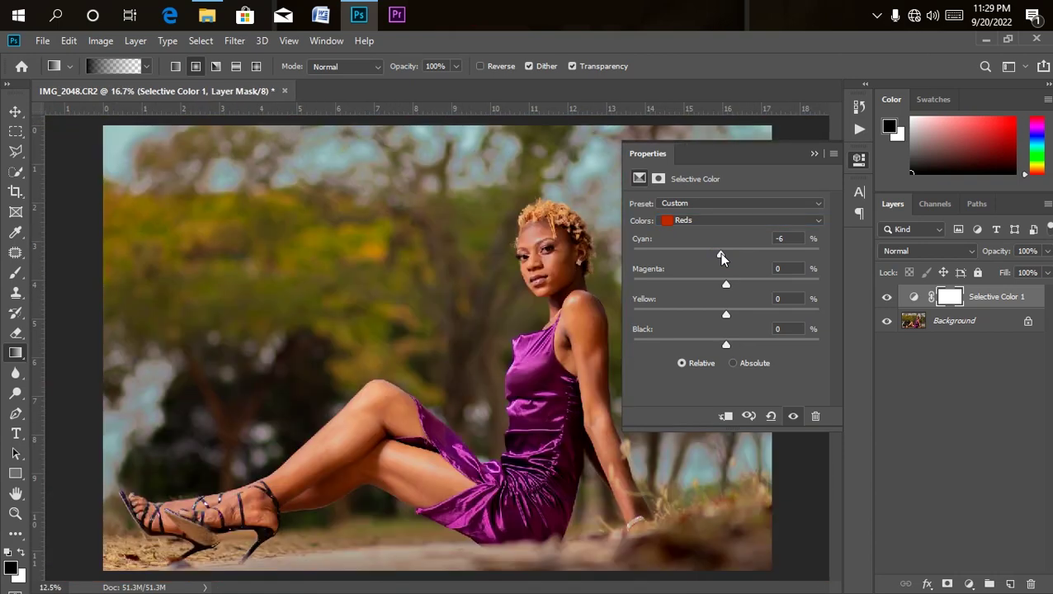
{"action": "key", "text": "ctrl+minus"}
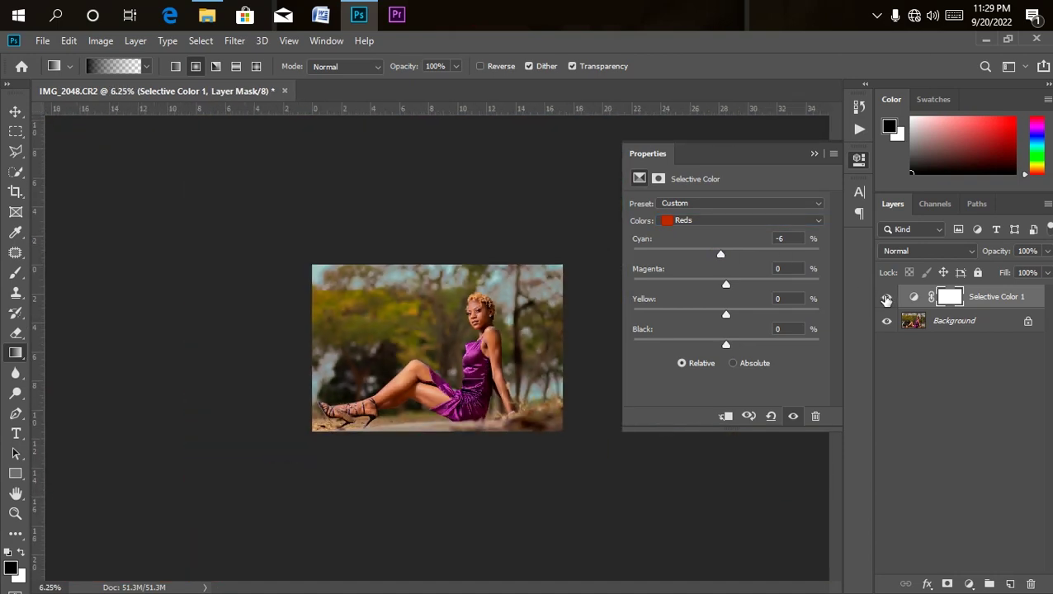
{"action": "key", "text": "ctrl+plus"}
{"action": "key", "text": "ctrl+plus"}
{"action": "key", "text": "ctrl+minus"}
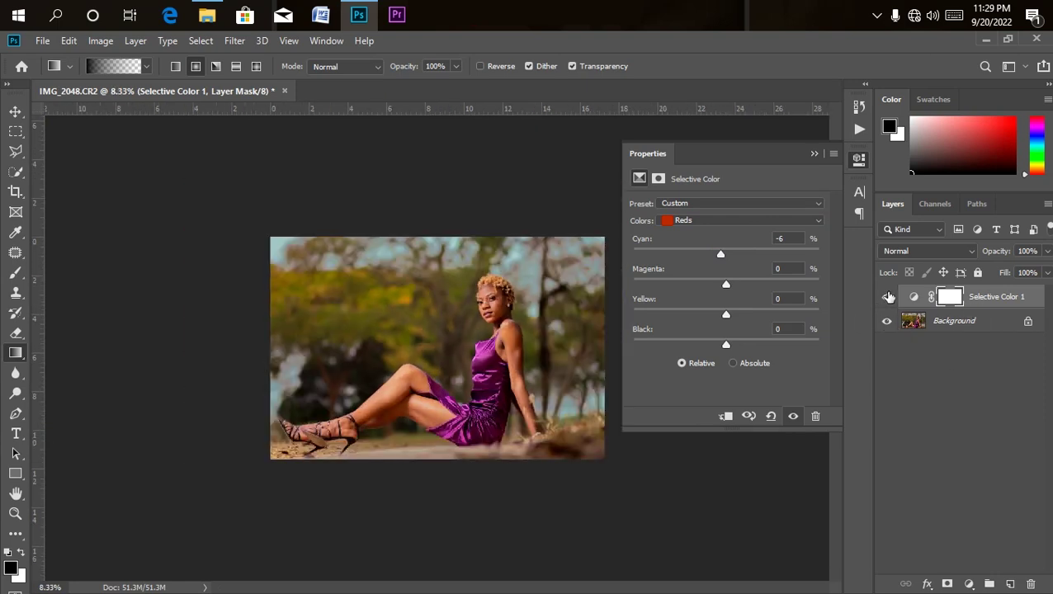
Hide and show Selective Color 1 to compare the Reds change.
{"action": "left_click", "coordinate": [886, 298]}
{"action": "left_click", "coordinate": [887, 299]}
{"action": "key", "text": "ctrl+plus"}
{"action": "key", "text": "ctrl+minus"}
Apply a Camera Raw Filter with Highlights -35 to the stamped Layer 1.
{"action": "left_click_drag", "start_coordinate": [951, 296], "coordinate": [956, 298]}
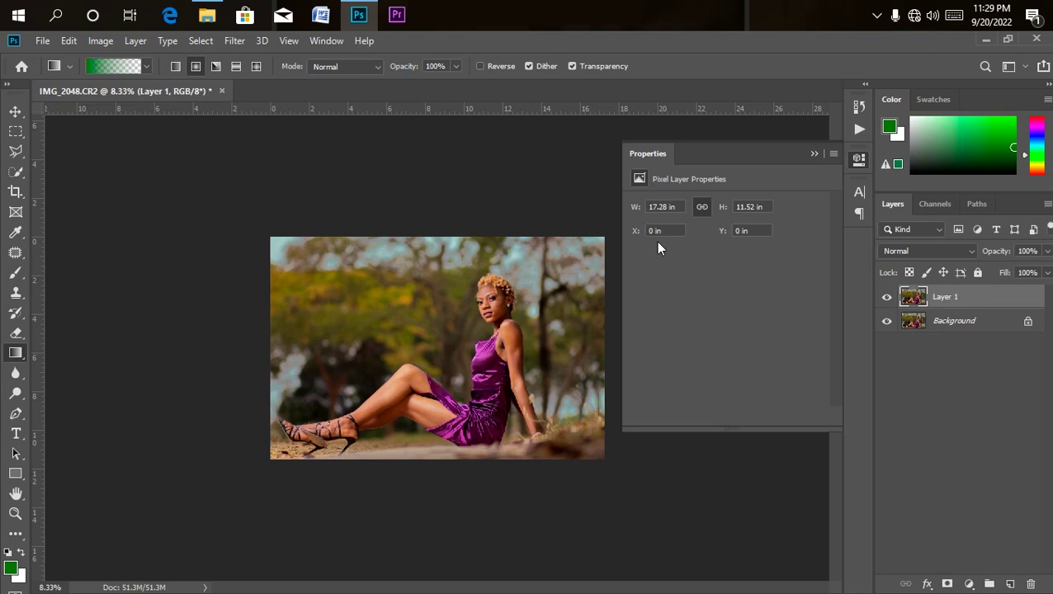
{"action": "scroll", "coordinate": [388, 277], "scroll_direction": "up", "scroll_amount": 3}
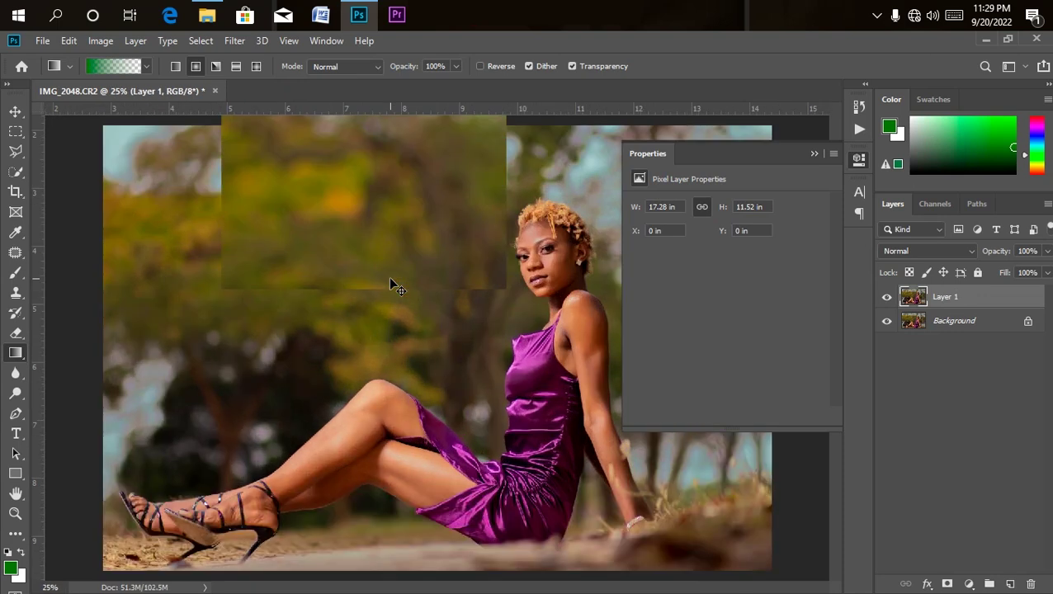
{"action": "scroll", "coordinate": [389, 276], "scroll_direction": "down", "scroll_amount": 3}
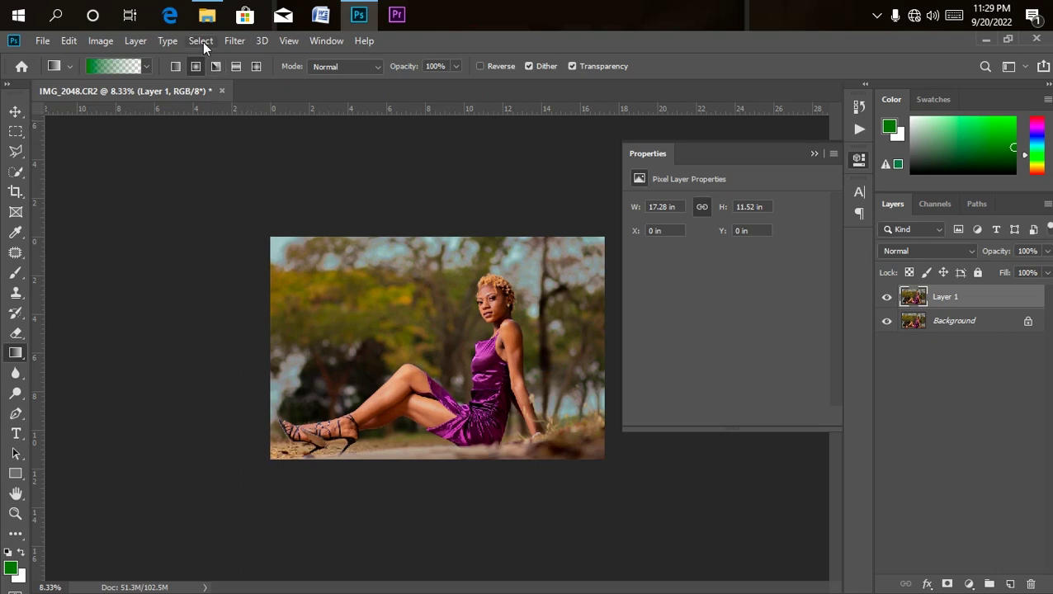
{"action": "left_click", "coordinate": [244, 44]}
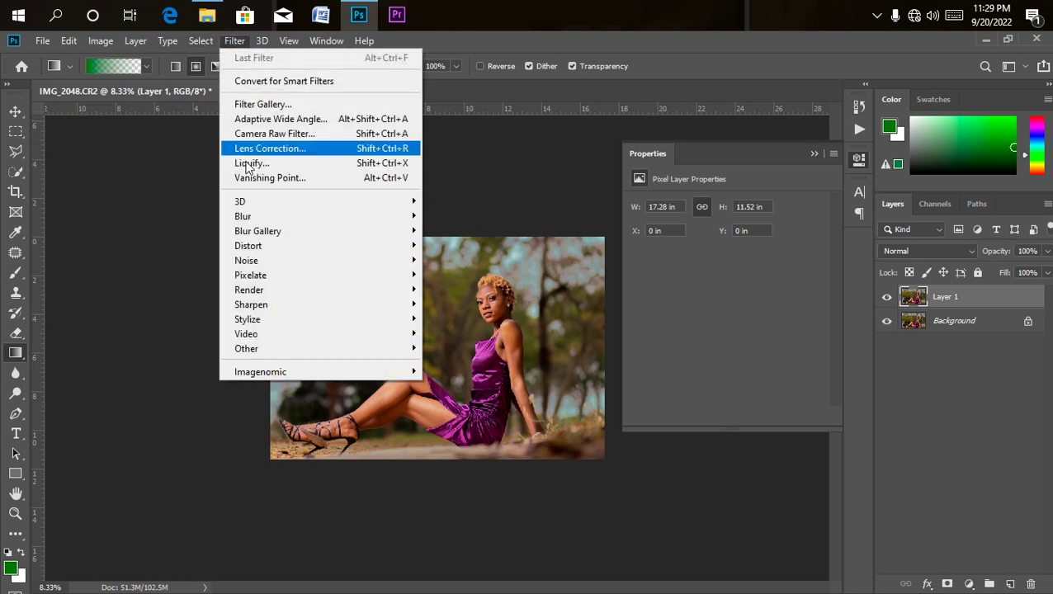
{"action": "left_click", "coordinate": [256, 133]}
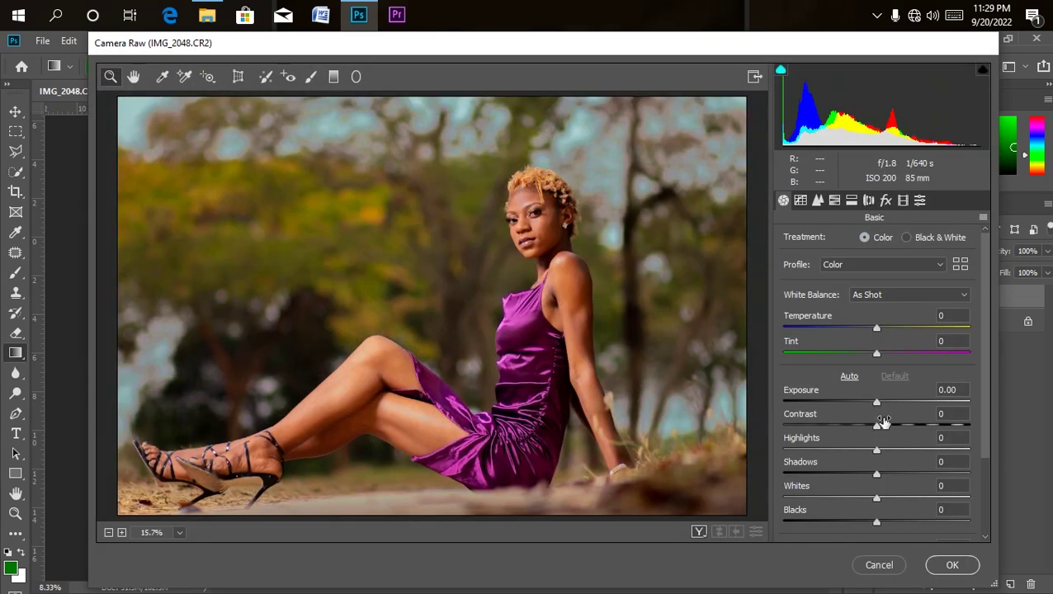
{"action": "left_click_drag", "start_coordinate": [873, 449], "coordinate": [850, 455]}
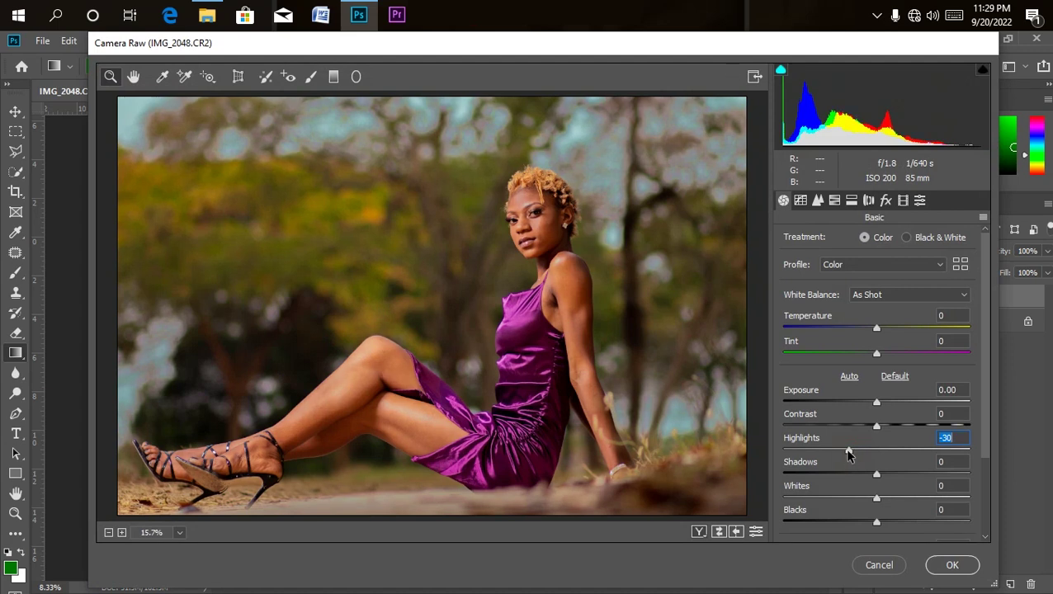
{"action": "left_click_drag", "start_coordinate": [849, 455], "coordinate": [845, 456]}
{"action": "key", "text": "ctrl+minus"}
{"action": "key", "text": "ctrl+minus"}
{"action": "key", "text": "ctrl+plus"}
{"action": "key", "text": "ctrl+plus"}
{"action": "key", "text": "ctrl+plus"}
{"action": "key", "text": "ctrl+plus"}
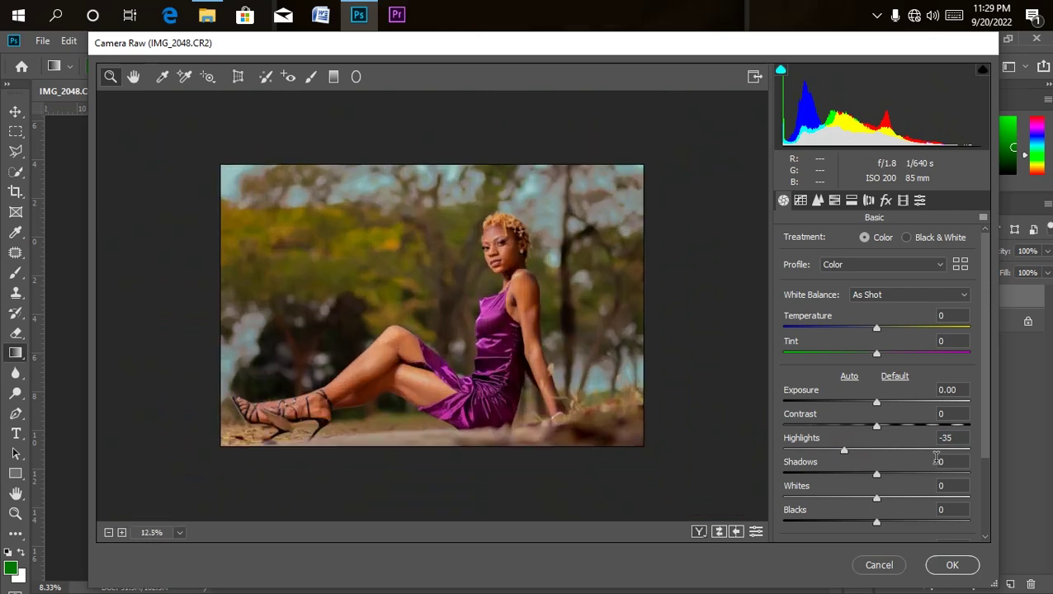
{"action": "key", "text": "ctrl+minus"}
{"action": "key", "text": "ctrl+minus"}
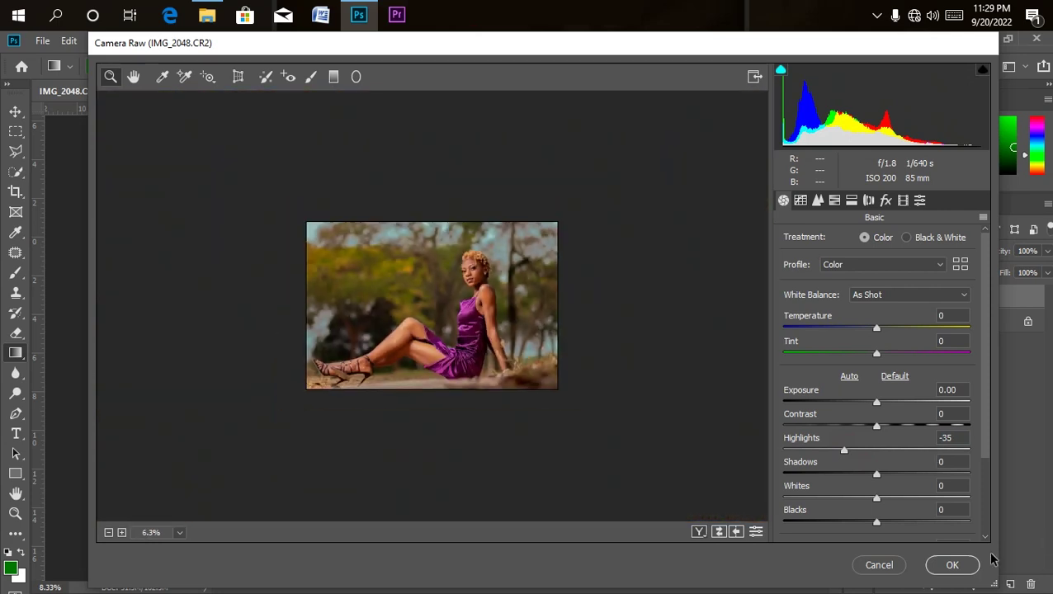
{"action": "left_click", "coordinate": [952, 564]}
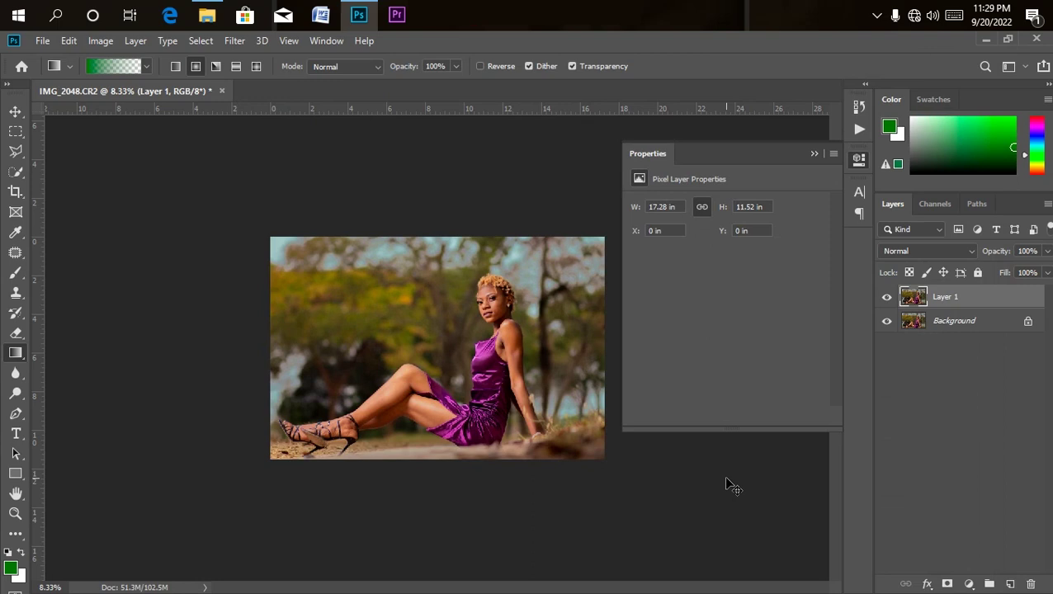
Drag the finished 'do' photo from the material folder into the document and confirm its placement.
{"action": "key", "text": "ctrl+plus"}
{"action": "key", "text": "ctrl+minus"}
{"action": "key", "text": "ctrl+minus"}
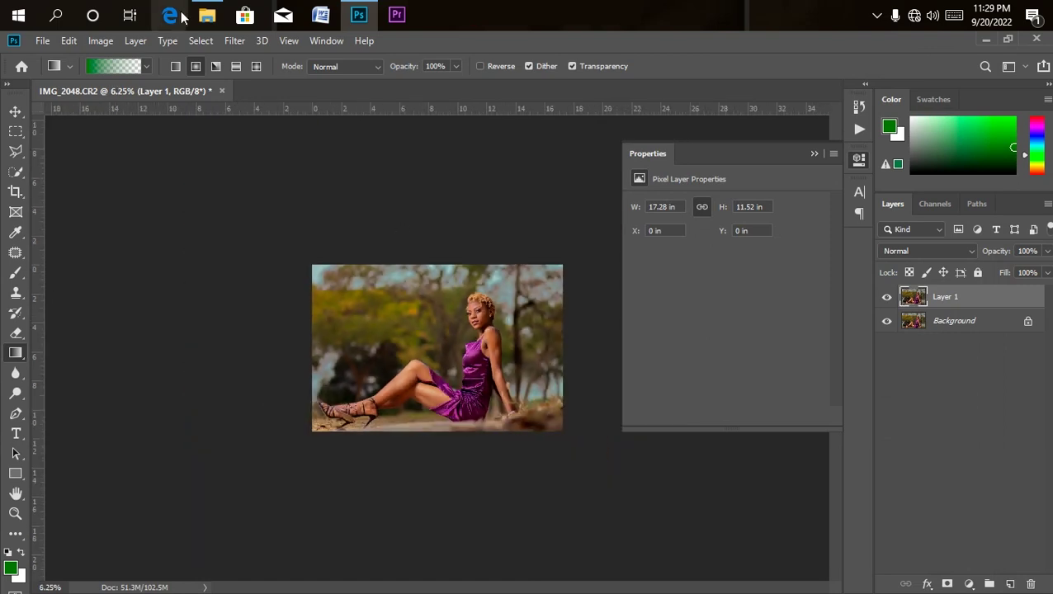
{"action": "left_click", "coordinate": [206, 15]}
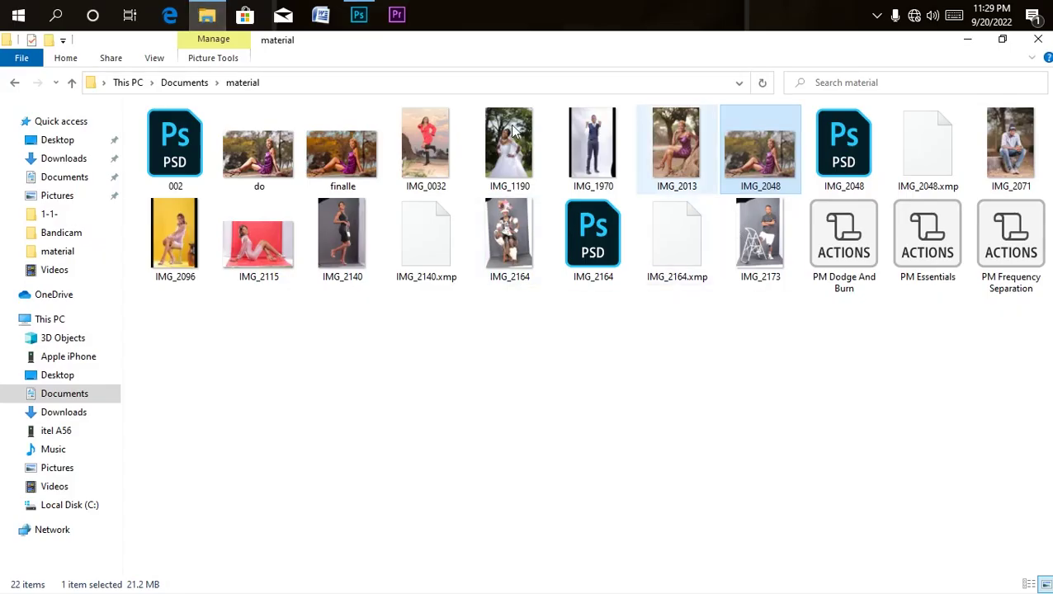
{"action": "left_click_drag", "start_coordinate": [279, 132], "coordinate": [448, 351]}
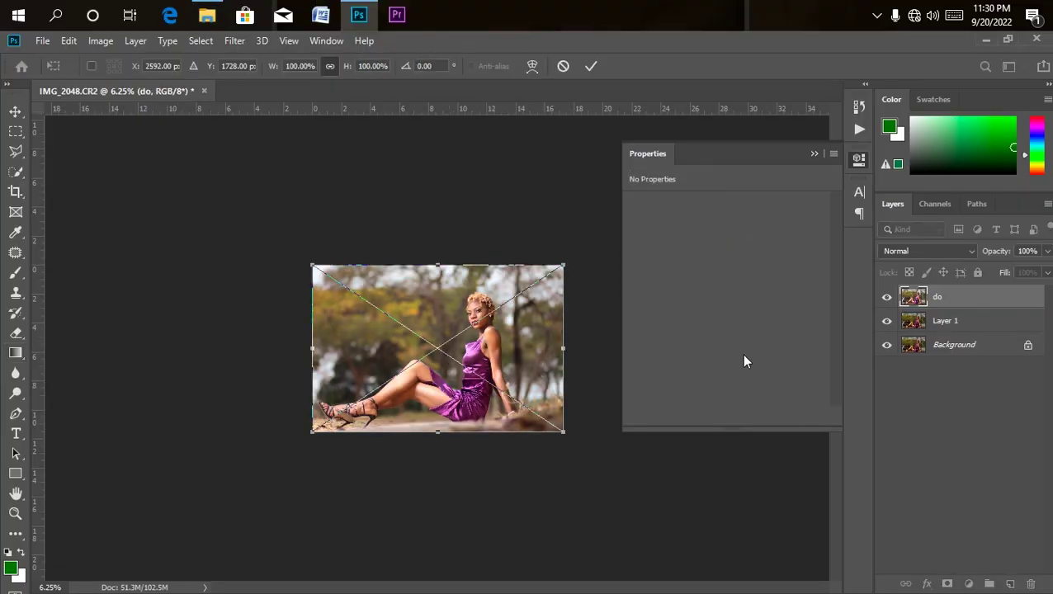
{"action": "key", "text": "Return"}
Turn off the 'do' smart object layer's visibility to compare against the graded Layer 1.
{"action": "key", "text": "ctrl+plus"}
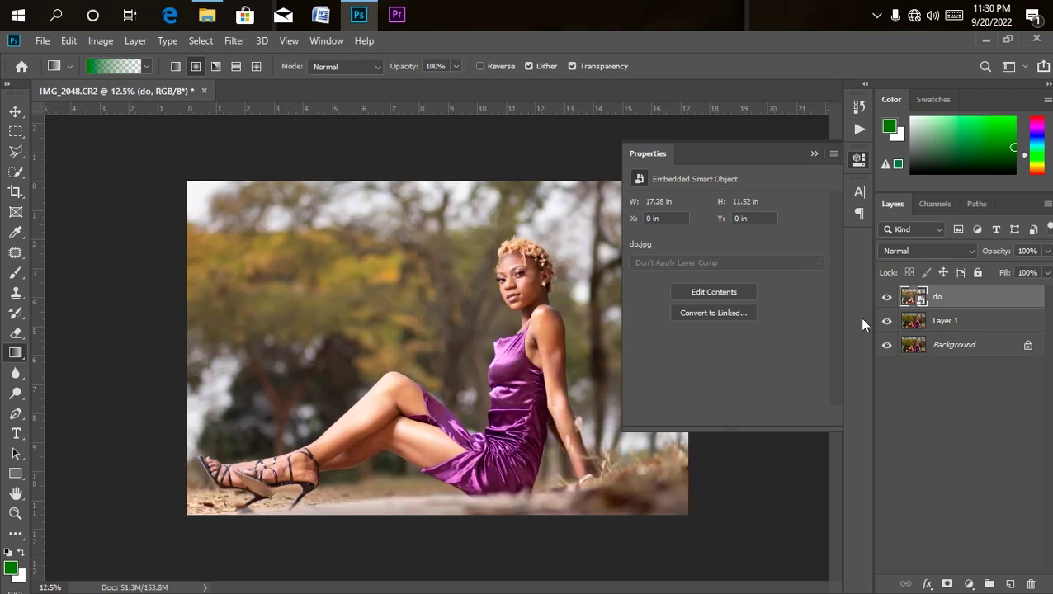
{"action": "left_click", "coordinate": [887, 297]}
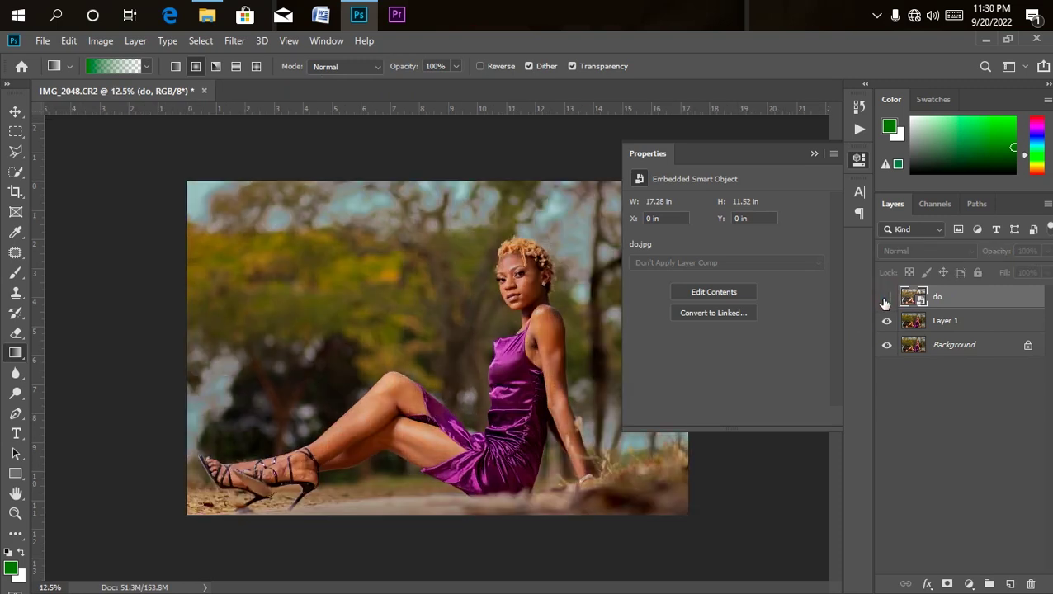
{"action": "left_click", "coordinate": [883, 311]}
{"action": "key", "text": "ctrl+minus"}
{"action": "key", "text": "ctrl+minus"}
{"action": "key", "text": "ctrl+plus"}
{"action": "key", "text": "ctrl+plus"}
{"action": "key", "text": "ctrl+minus"}
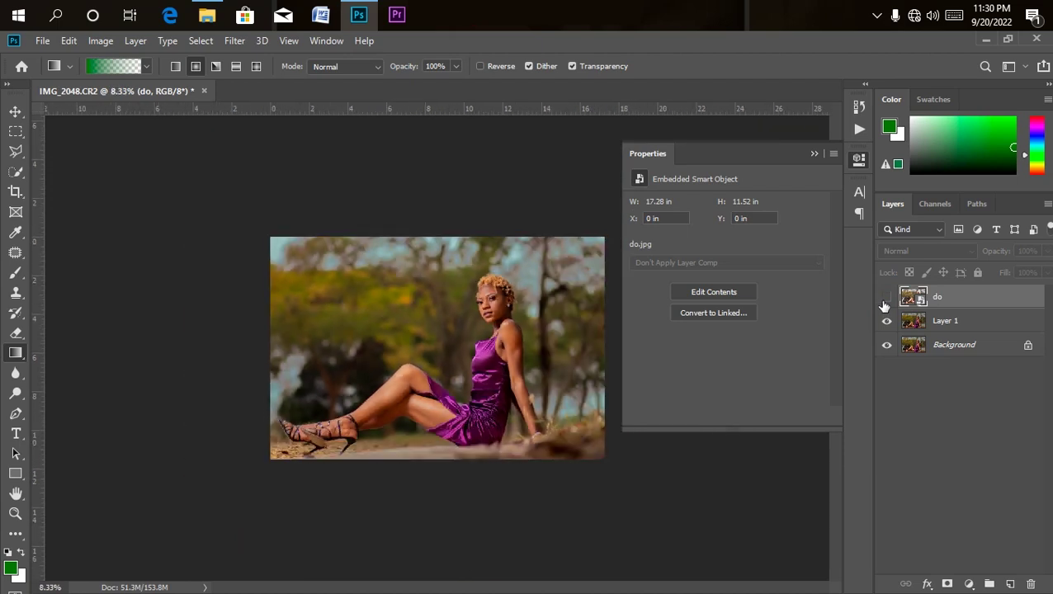